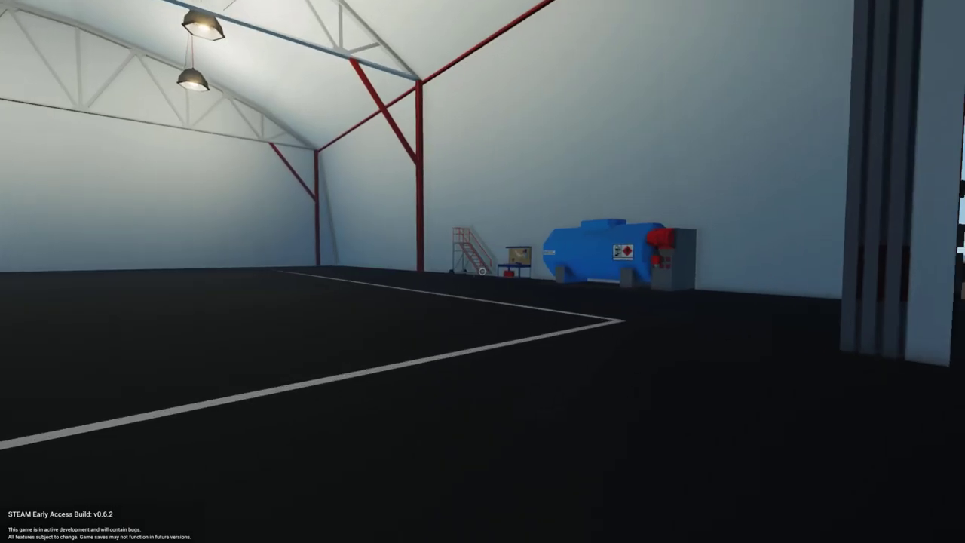
Walk across the hangar to the workbench and open the vehicle editor
{"action": "key", "text": "w"}
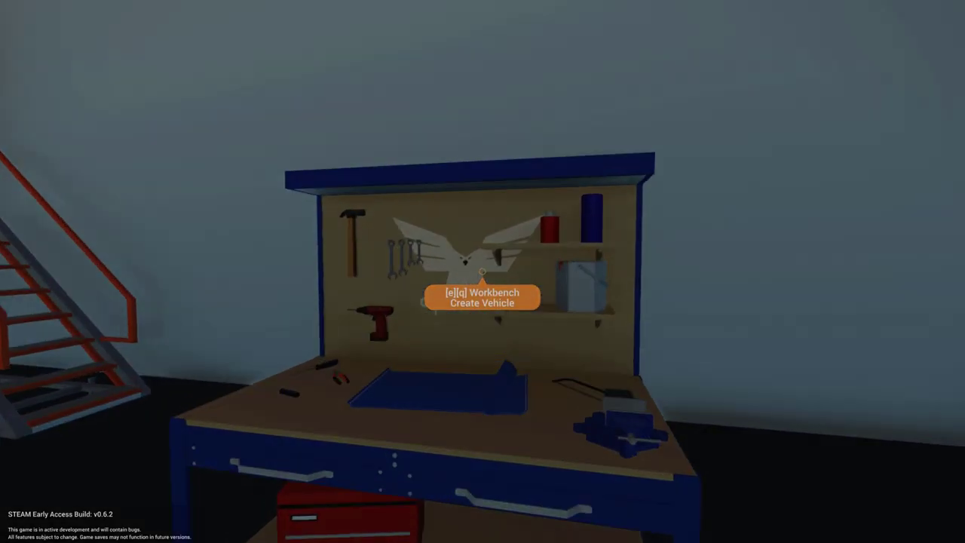
{"action": "key", "text": "e"}
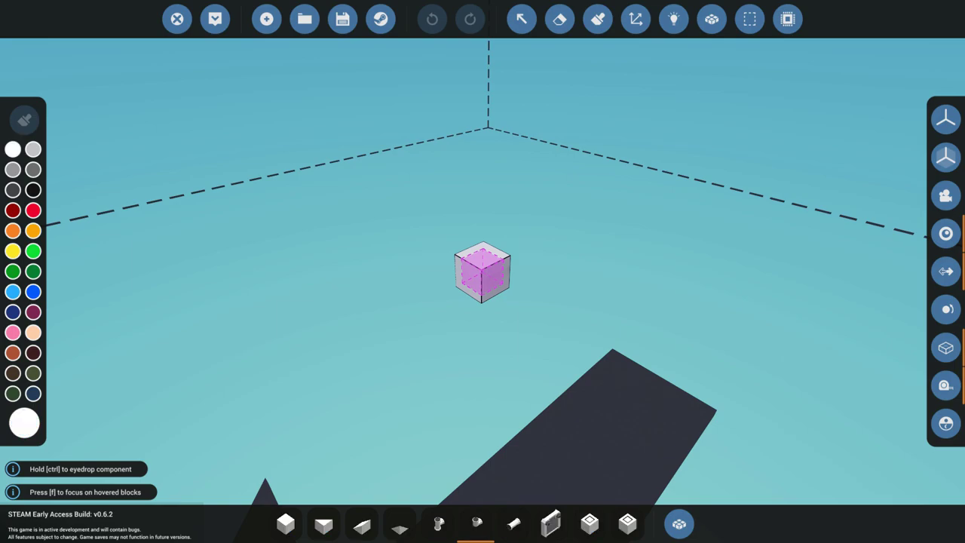
Enable X-axis mirroring and build a flat rectangular platform one block thick from basic blocks
{"action": "left_click", "coordinate": [946, 157]}
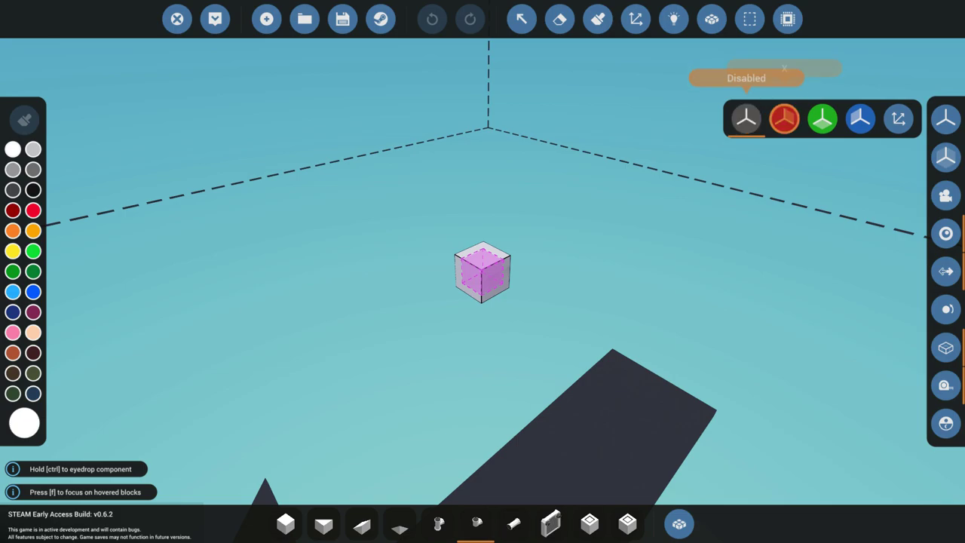
{"action": "left_click", "coordinate": [784, 118]}
{"action": "left_click", "coordinate": [285, 523]}
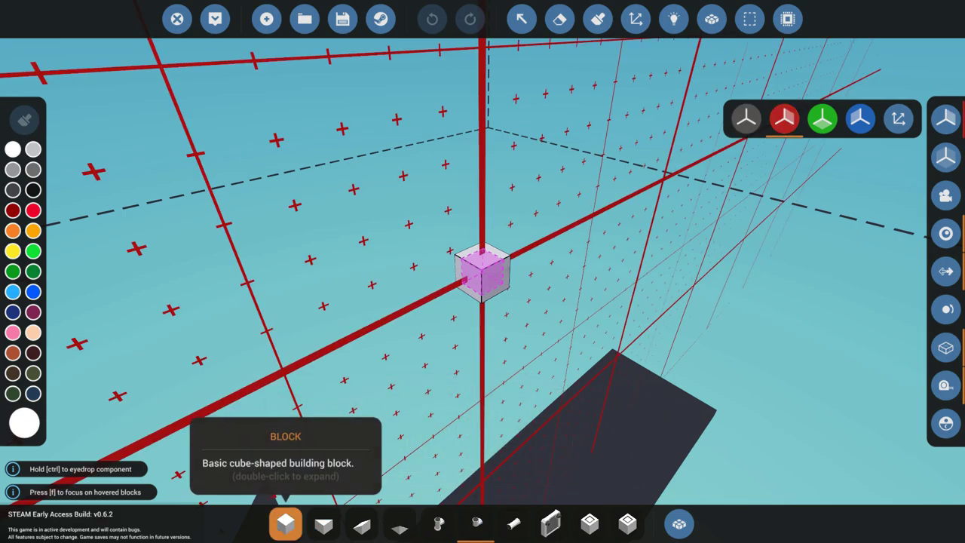
{"action": "left_click_drag", "start_coordinate": [465, 279], "coordinate": [362, 469]}
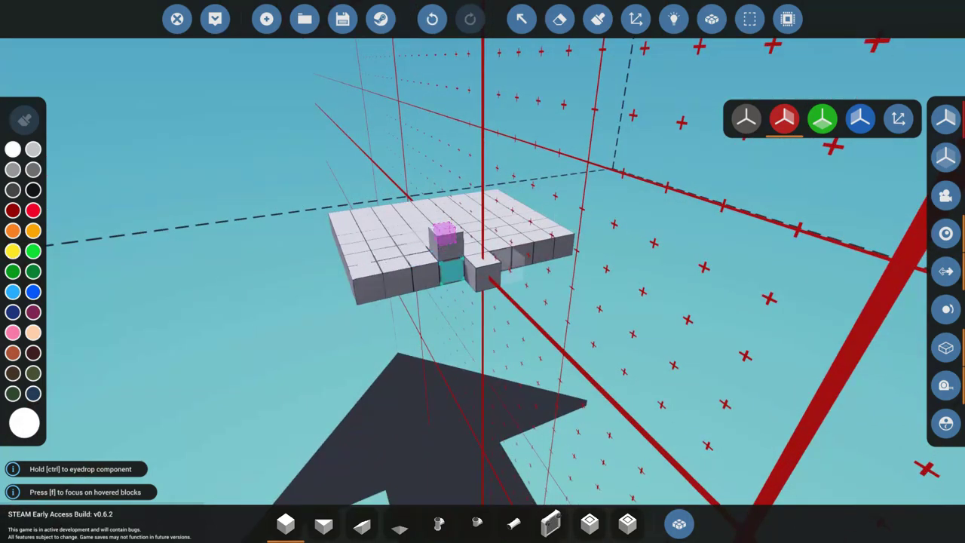
{"action": "left_click_drag", "start_coordinate": [489, 278], "coordinate": [449, 463]}
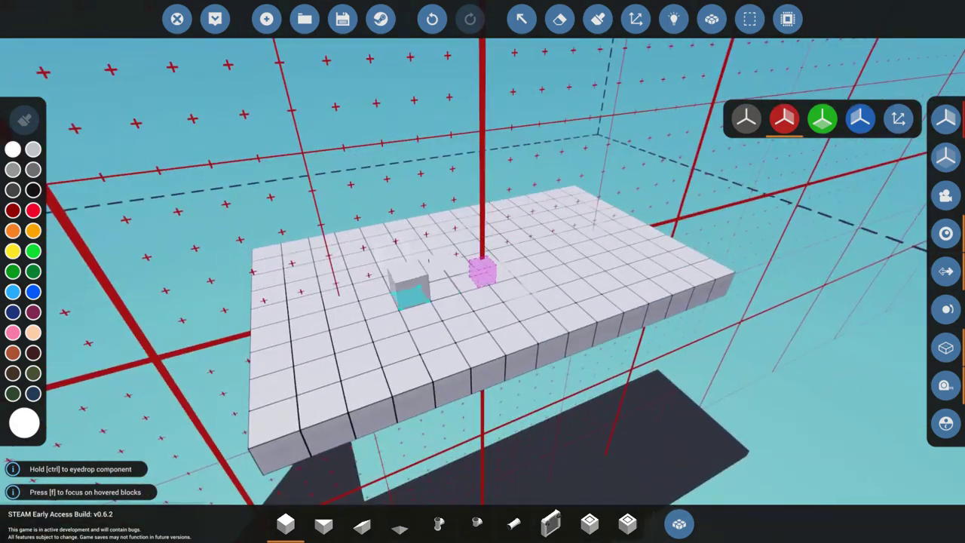
Add the Engine component to the hotbar and place one engine on the centreline of the block platform
{"action": "scroll", "coordinate": [482, 271], "scroll_direction": "down", "scroll_amount": 2}
{"action": "left_click", "coordinate": [679, 524]}
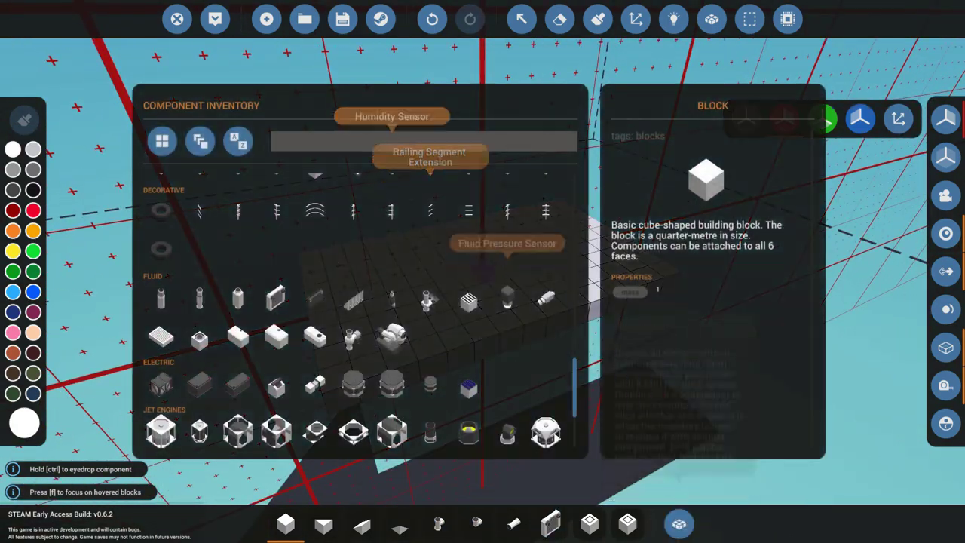
{"action": "scroll", "coordinate": [354, 309], "scroll_direction": "down", "scroll_amount": 1}
{"action": "scroll", "coordinate": [353, 301], "scroll_direction": "down", "scroll_amount": 3}
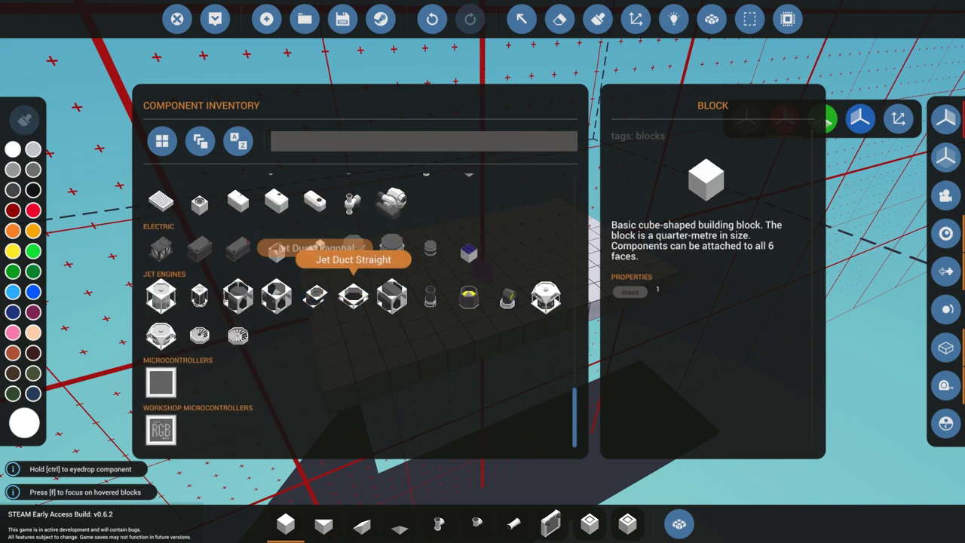
{"action": "scroll", "coordinate": [430, 301], "scroll_direction": "up", "scroll_amount": 15}
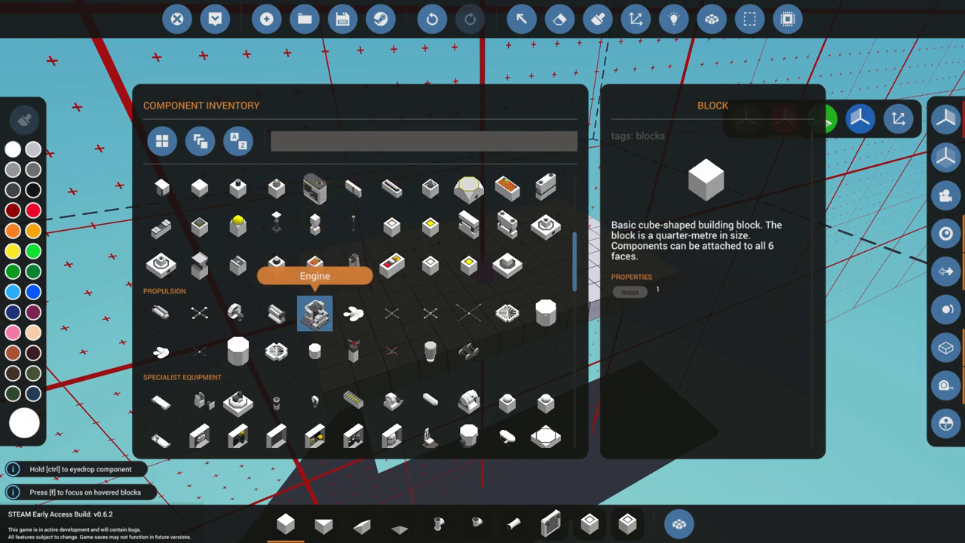
{"action": "left_click", "coordinate": [315, 313]}
{"action": "left_click", "coordinate": [553, 521]}
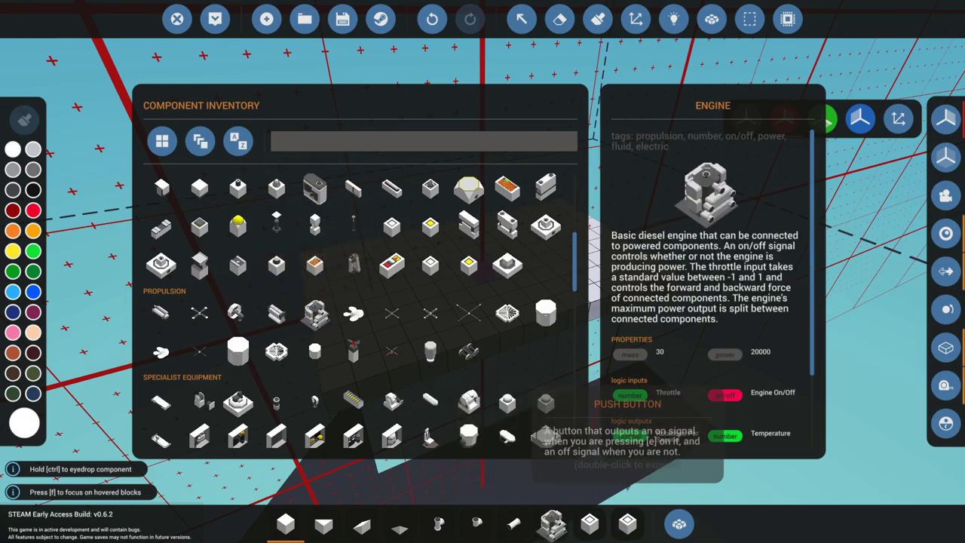
{"action": "left_click", "coordinate": [679, 523]}
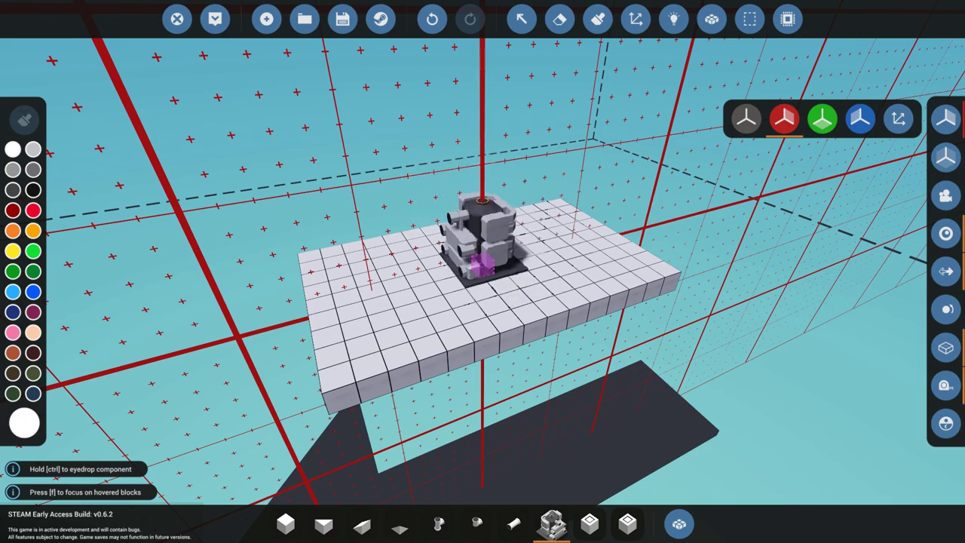
Disable mirroring and run two parallel lines of dark blue straight pipe out from the engine's two lower coolant ports
{"action": "left_click", "coordinate": [747, 119]}
{"action": "left_click_drag", "start_coordinate": [487, 189], "coordinate": [626, 203]}
{"action": "scroll", "coordinate": [633, 211], "scroll_direction": "up", "scroll_amount": 5}
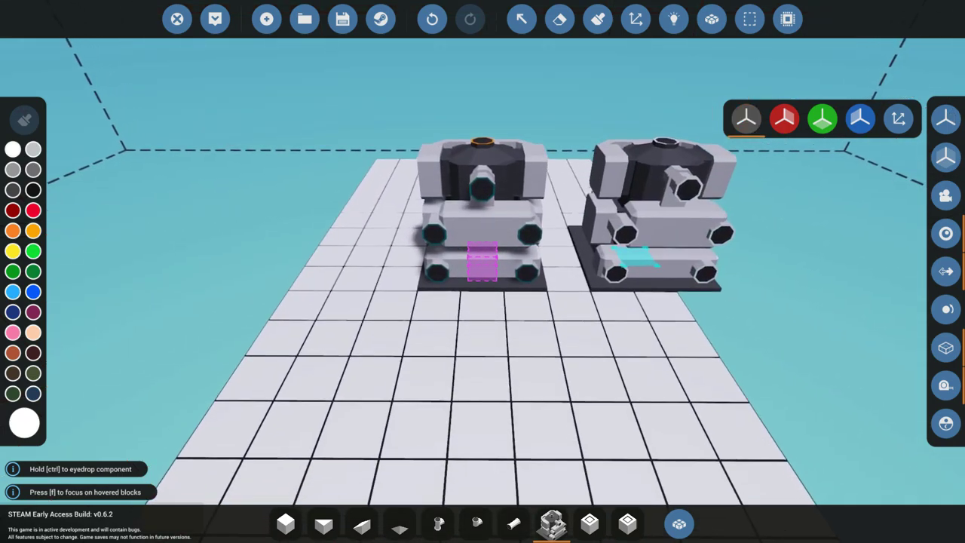
{"action": "key", "text": "7"}
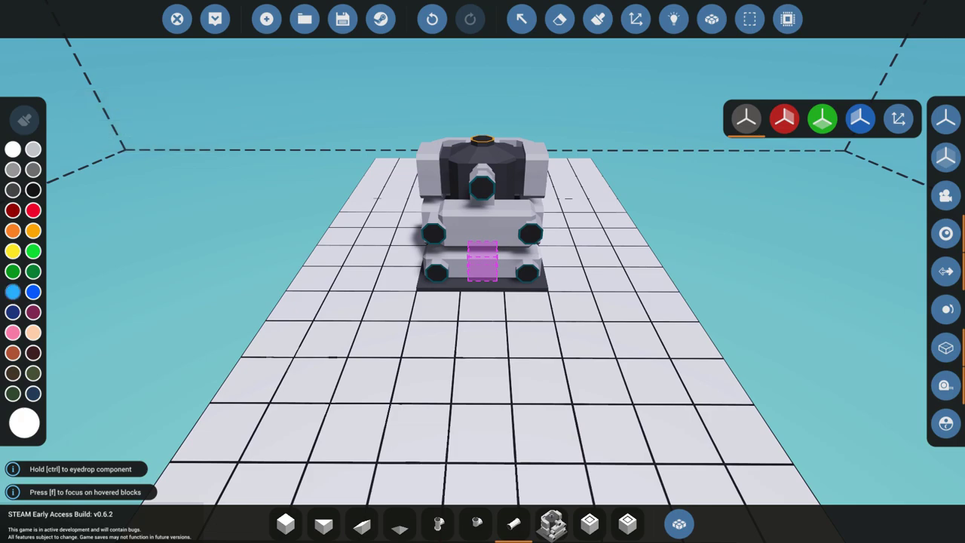
{"action": "left_click_drag", "start_coordinate": [365, 260], "coordinate": [271, 275]}
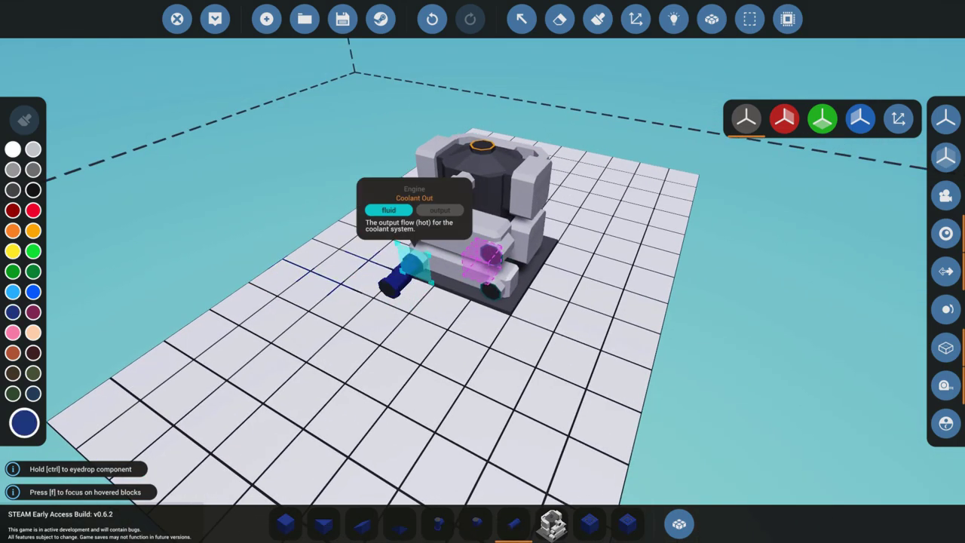
{"action": "left_click", "coordinate": [416, 260]}
{"action": "left_click", "coordinate": [491, 291]}
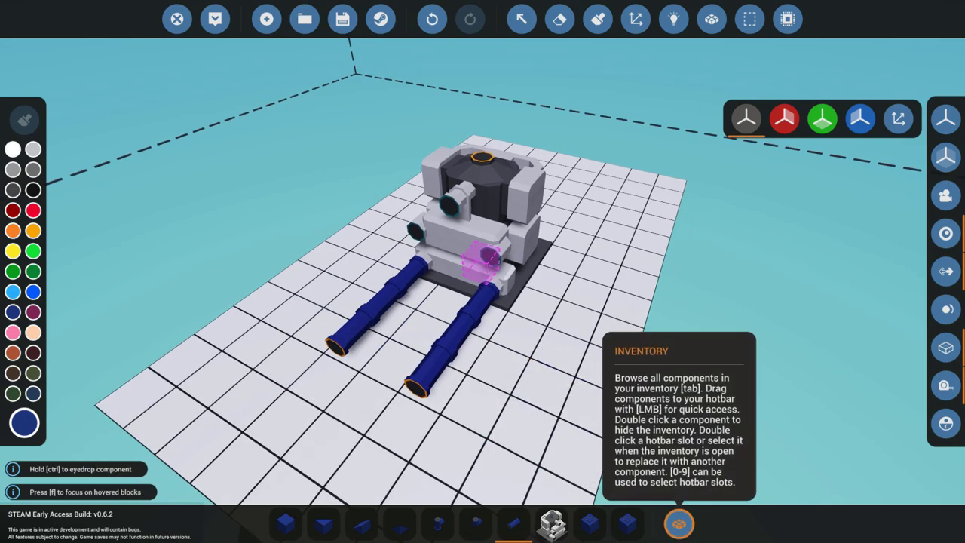
Add the Fluid Heat Radiator to the hotbar and place it upright across the ends of both dark blue pipes, connectors facing the engine
{"action": "left_click", "coordinate": [679, 525]}
{"action": "scroll", "coordinate": [469, 400], "scroll_direction": "down", "scroll_amount": 15}
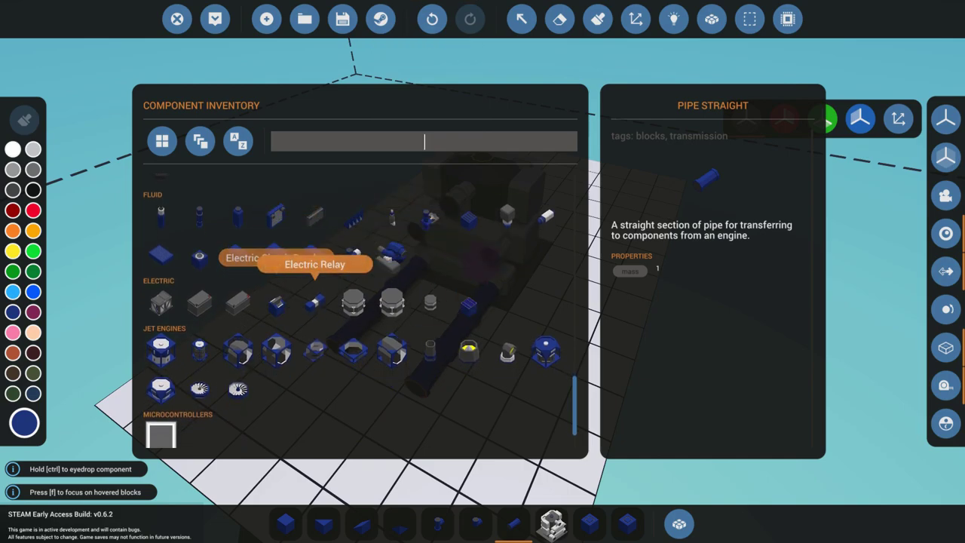
{"action": "left_click_drag", "start_coordinate": [276, 217], "coordinate": [540, 500]}
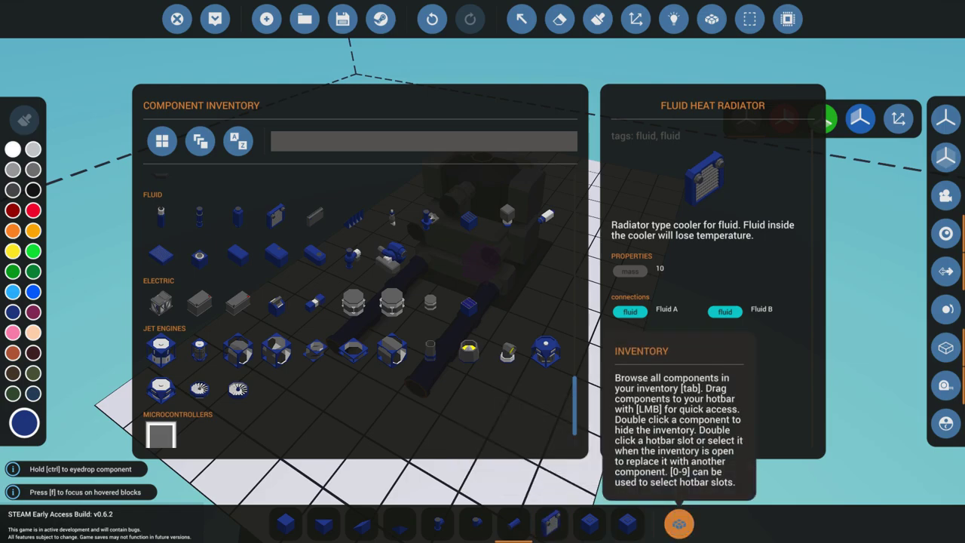
{"action": "left_click", "coordinate": [679, 524]}
{"action": "key", "text": "i"}
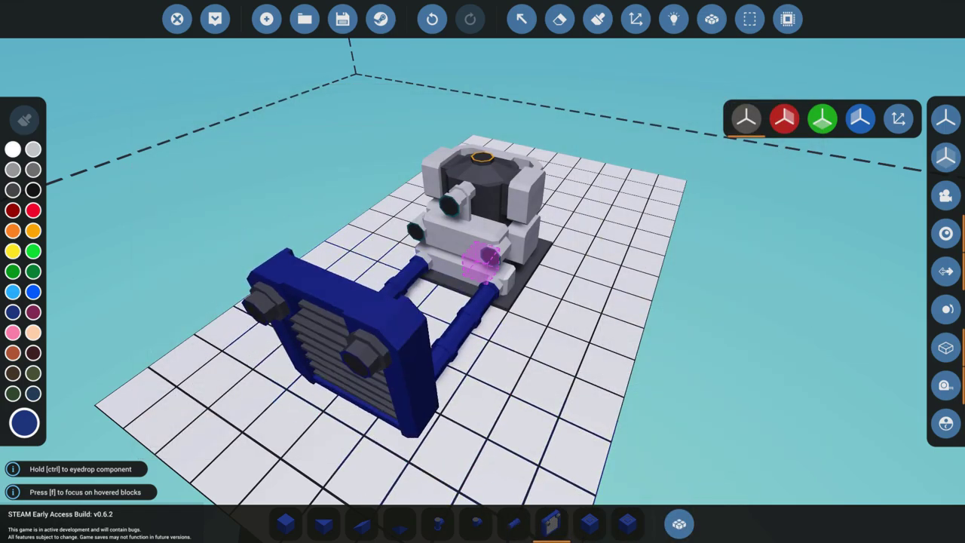
{"action": "key", "text": "k"}
{"action": "key", "text": "k"}
{"action": "left_click", "coordinate": [332, 362]}
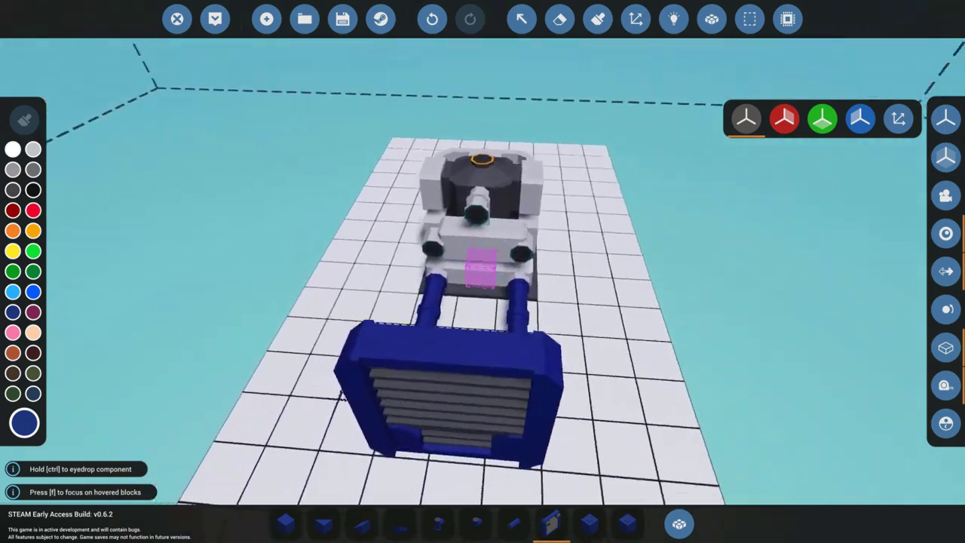
Attach a dark grey corner pipe to the engine's exhaust port with its open end pointing up
{"action": "left_click_drag", "start_coordinate": [341, 394], "coordinate": [830, 362]}
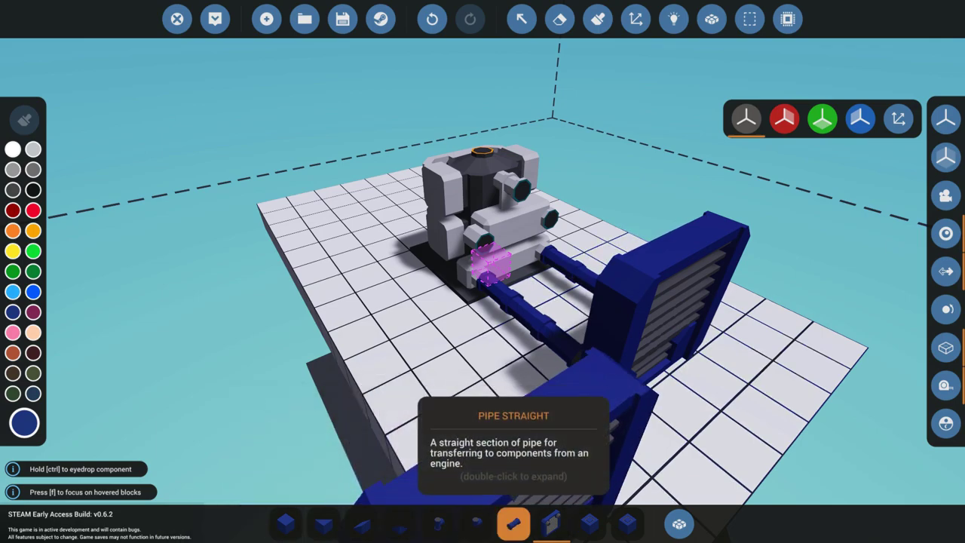
{"action": "left_click", "coordinate": [514, 523]}
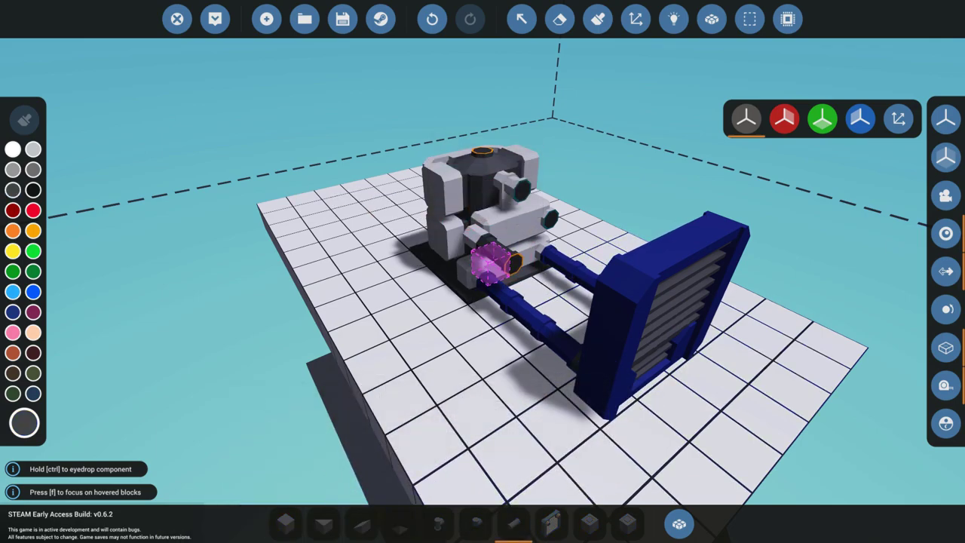
{"action": "left_click", "coordinate": [432, 19]}
{"action": "left_click", "coordinate": [476, 523]}
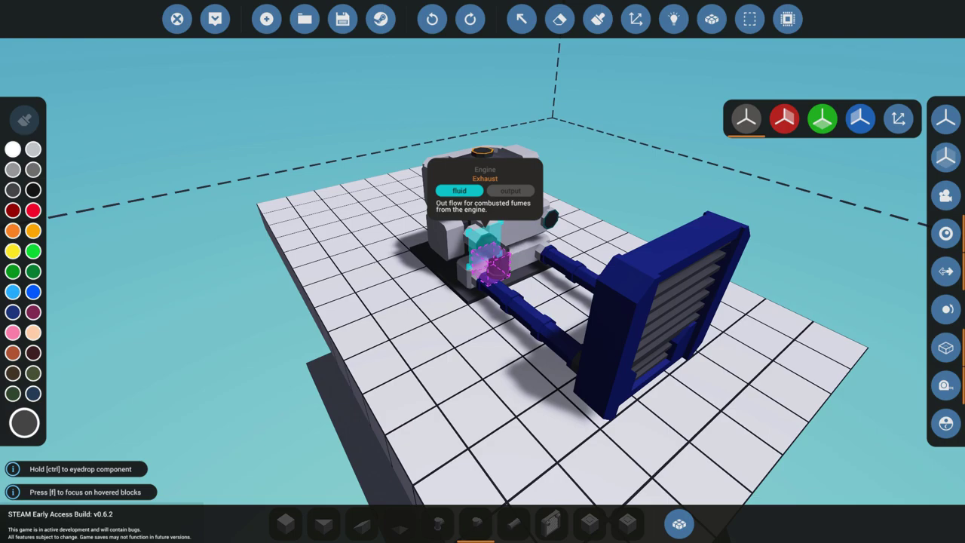
{"action": "left_click", "coordinate": [489, 260]}
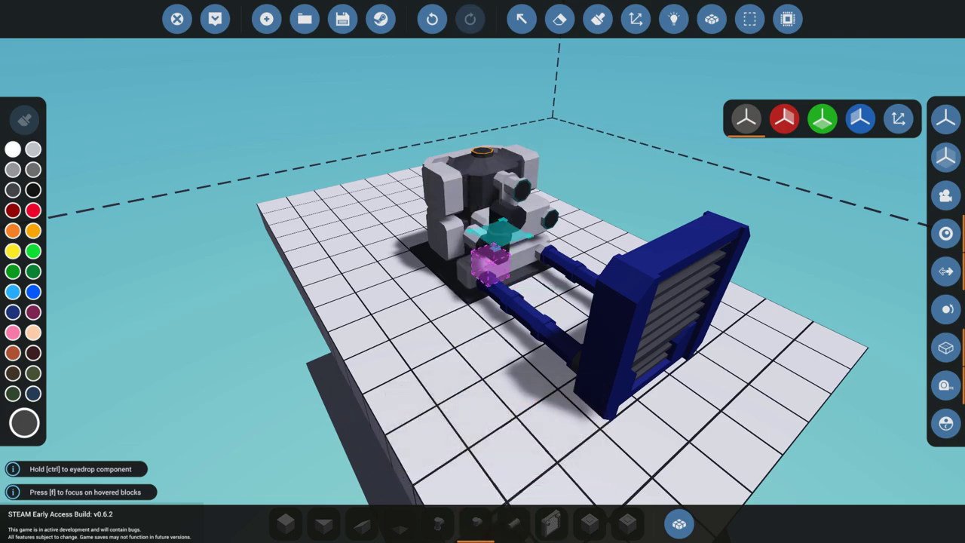
Stack dark grey straight pipes vertically on the exhaust corner pipe to form a tall stack rising above the engine
{"action": "left_click", "coordinate": [514, 524]}
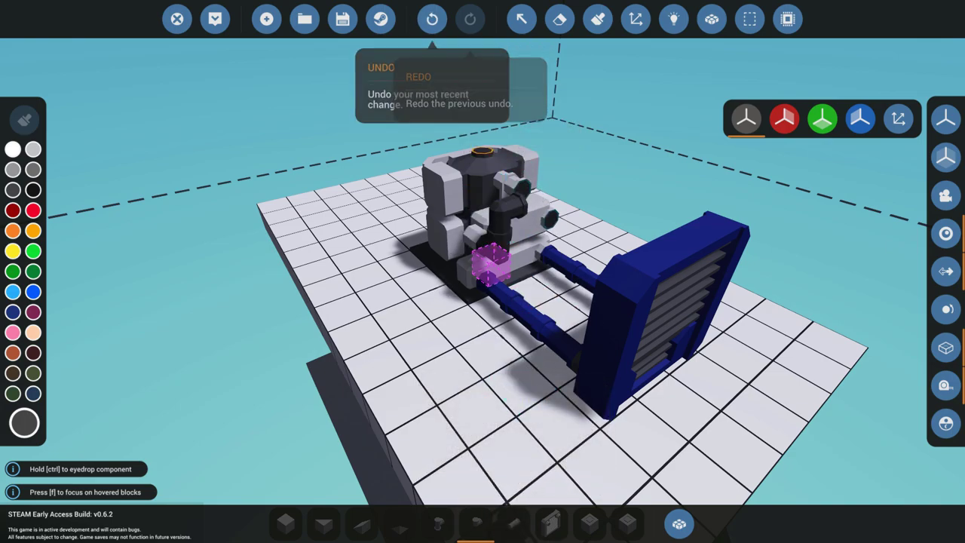
{"action": "left_click", "coordinate": [432, 19]}
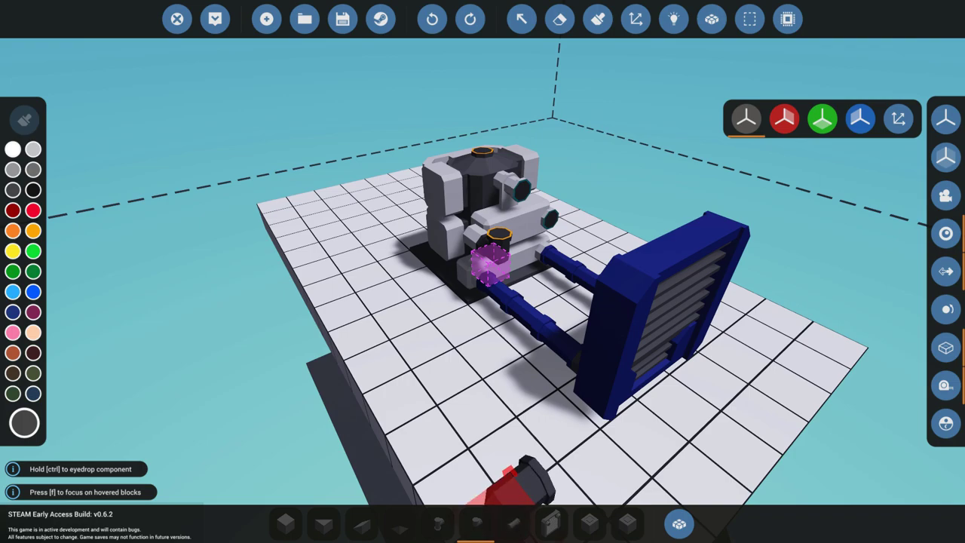
{"action": "left_click", "coordinate": [514, 523]}
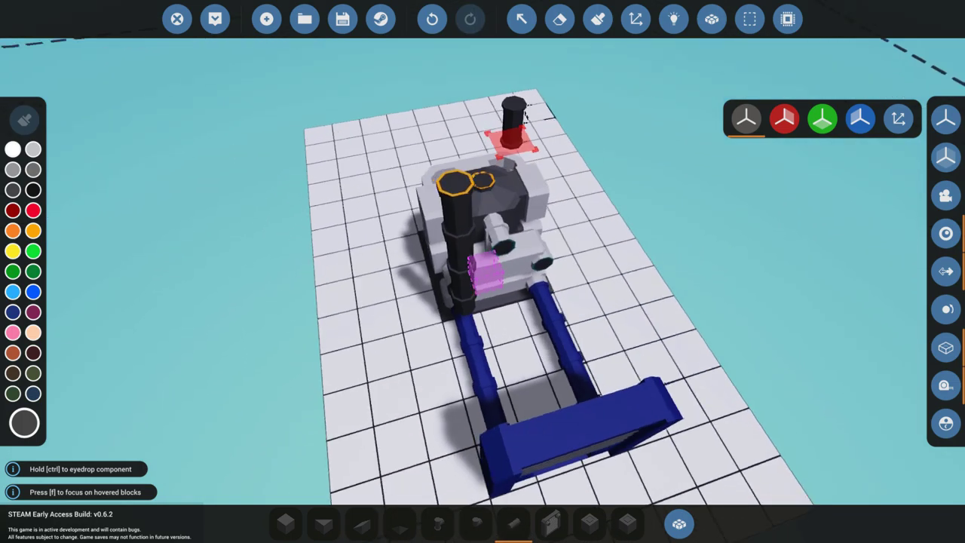
{"action": "scroll", "coordinate": [504, 142], "scroll_direction": "down", "scroll_amount": 4}
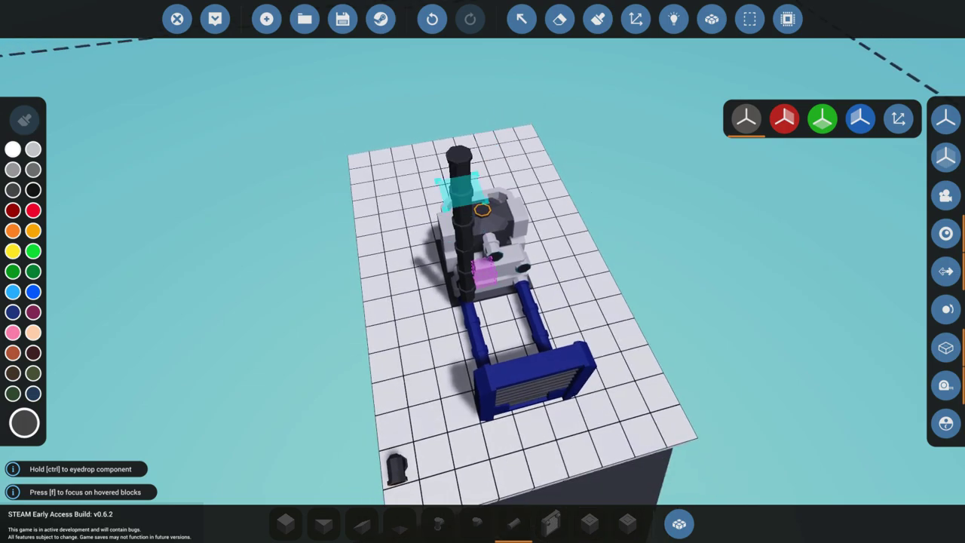
{"action": "left_click_drag", "start_coordinate": [628, 332], "coordinate": [521, 308]}
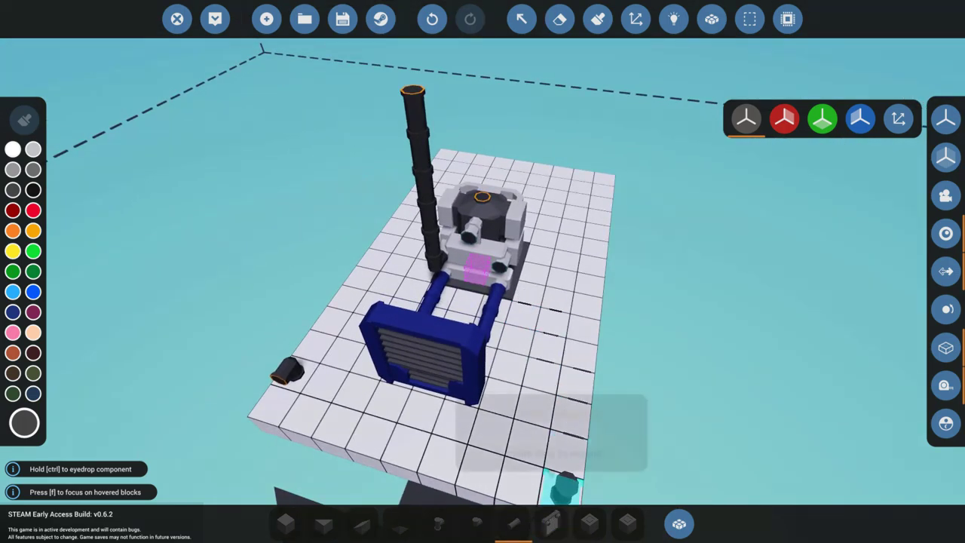
Add the Fluid Port component to the hotbar and place one on top of the exhaust stack
{"action": "left_click", "coordinate": [628, 523]}
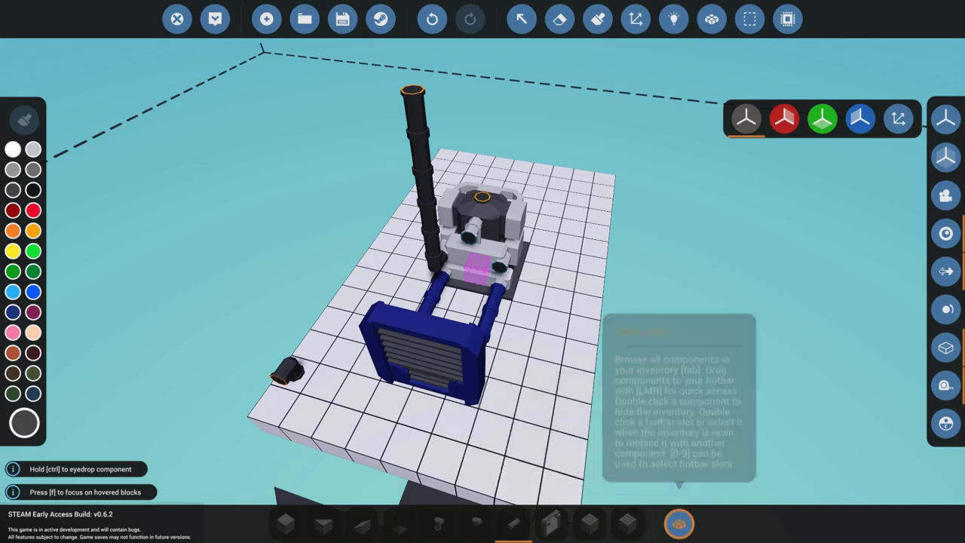
{"action": "left_click", "coordinate": [679, 523]}
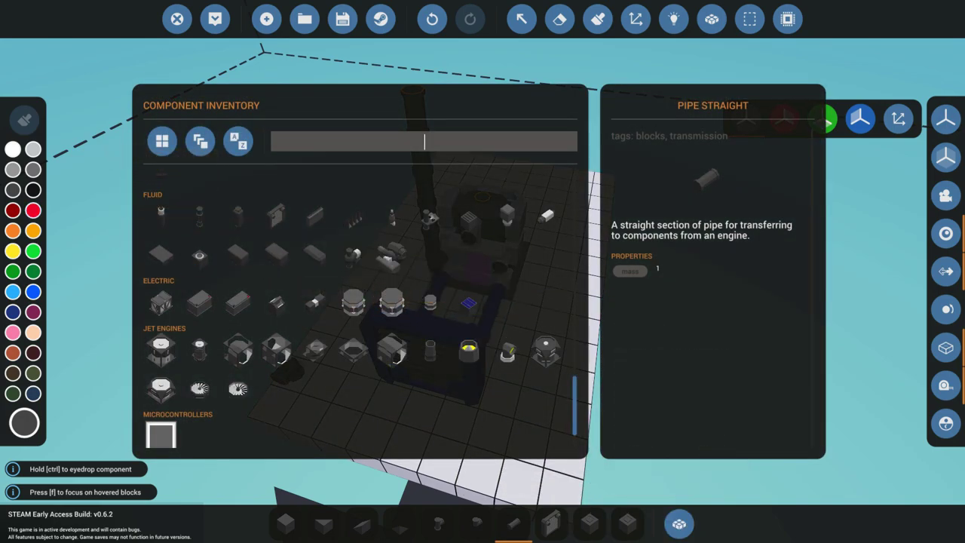
{"action": "scroll", "coordinate": [468, 272], "scroll_direction": "up", "scroll_amount": 1}
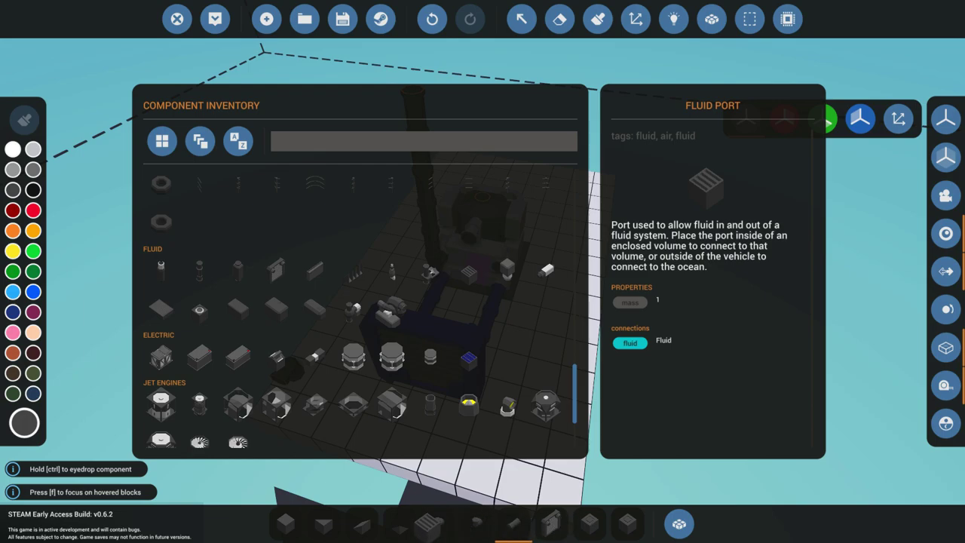
{"action": "left_click_drag", "start_coordinate": [436, 525], "coordinate": [438, 524]}
{"action": "left_click", "coordinate": [679, 524]}
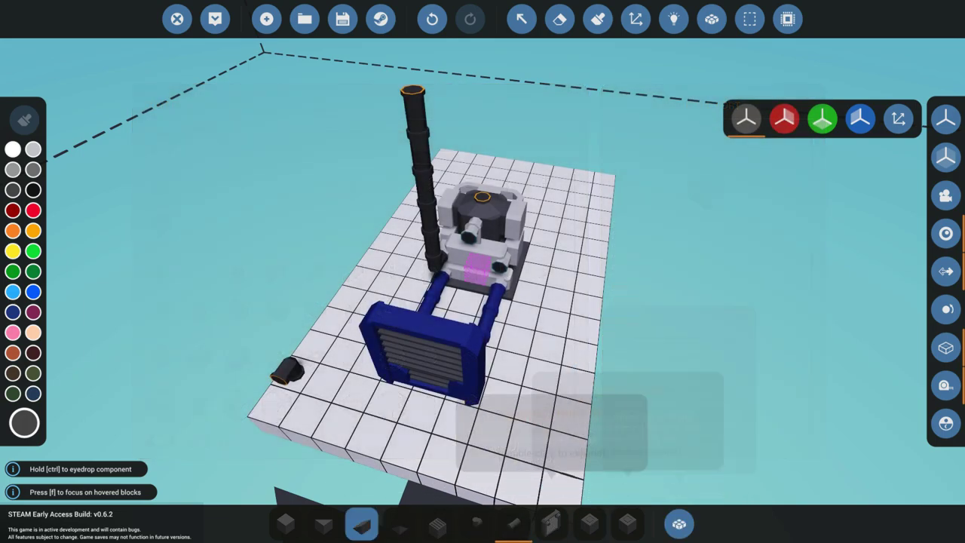
{"action": "left_click", "coordinate": [438, 524]}
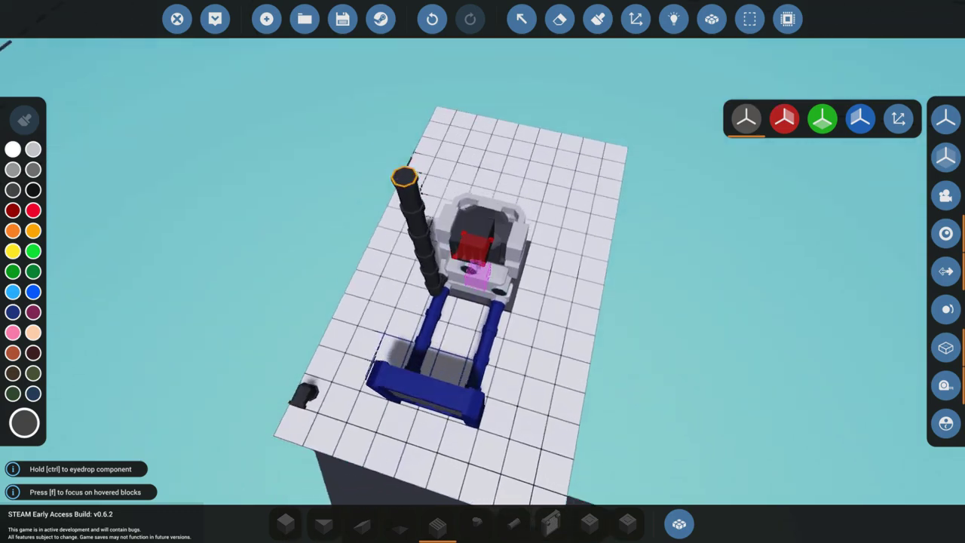
{"action": "left_click", "coordinate": [483, 241]}
{"action": "left_click", "coordinate": [408, 260]}
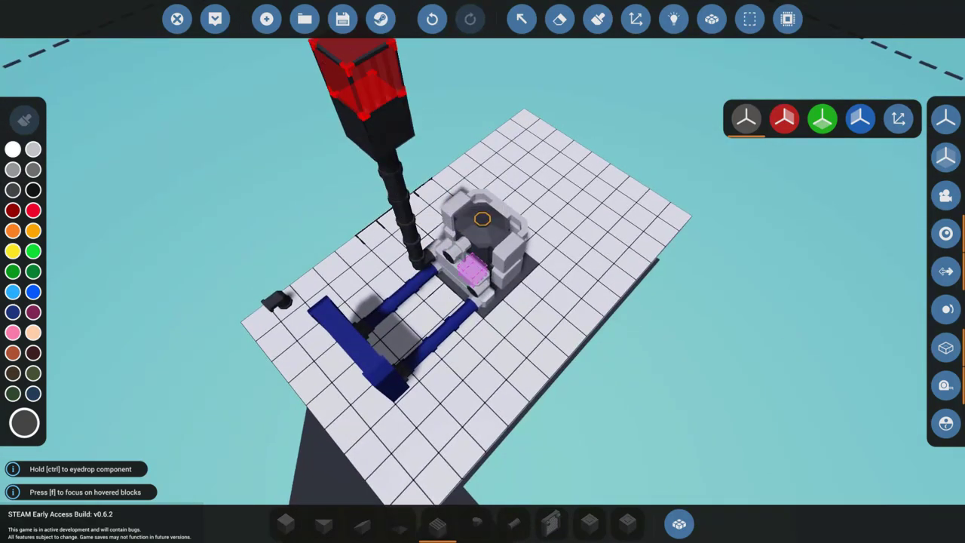
Add the Fluid Exhaust to the hotbar, remove the Fluid Port from the exhaust stack and place the Fluid Exhaust there
{"action": "left_click", "coordinate": [679, 524]}
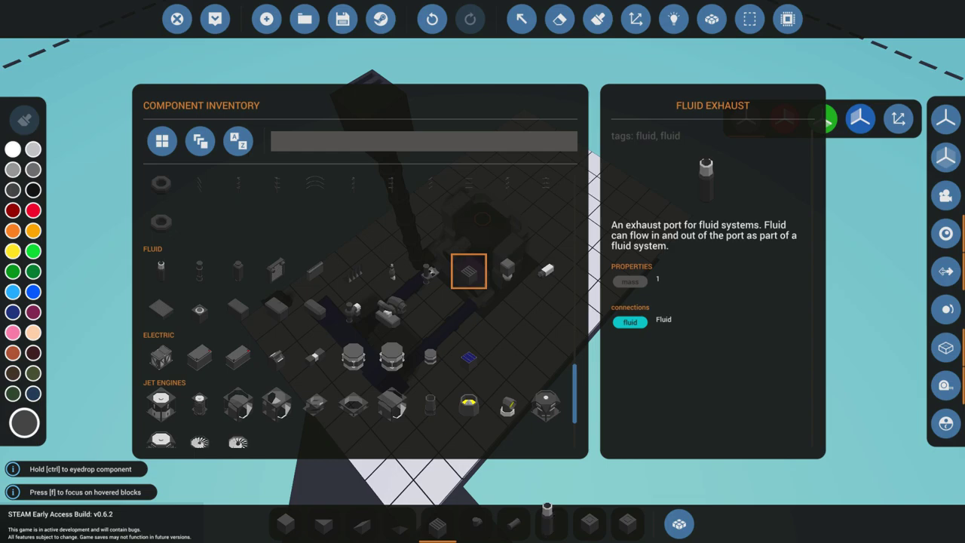
{"action": "left_click_drag", "start_coordinate": [548, 511], "coordinate": [551, 524]}
{"action": "left_click", "coordinate": [679, 523]}
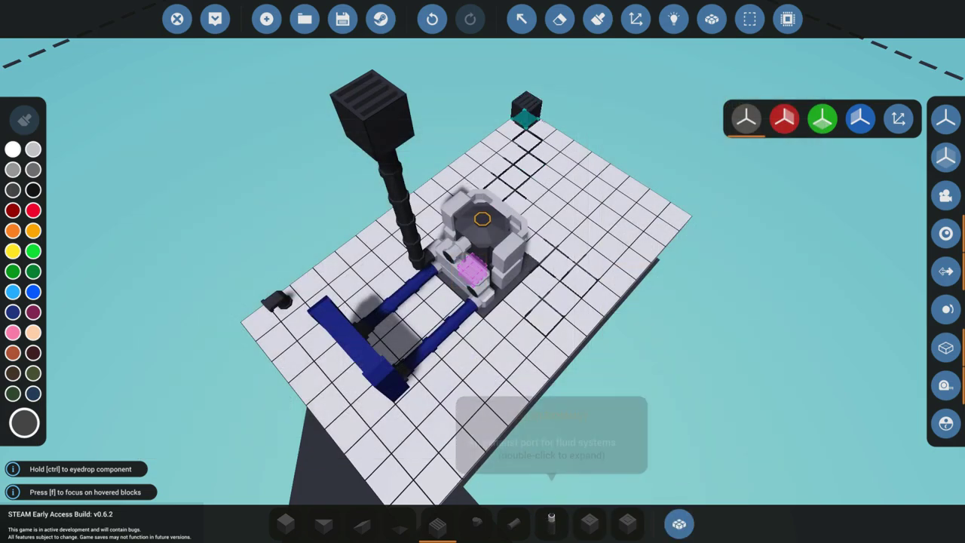
{"action": "left_click", "coordinate": [432, 19]}
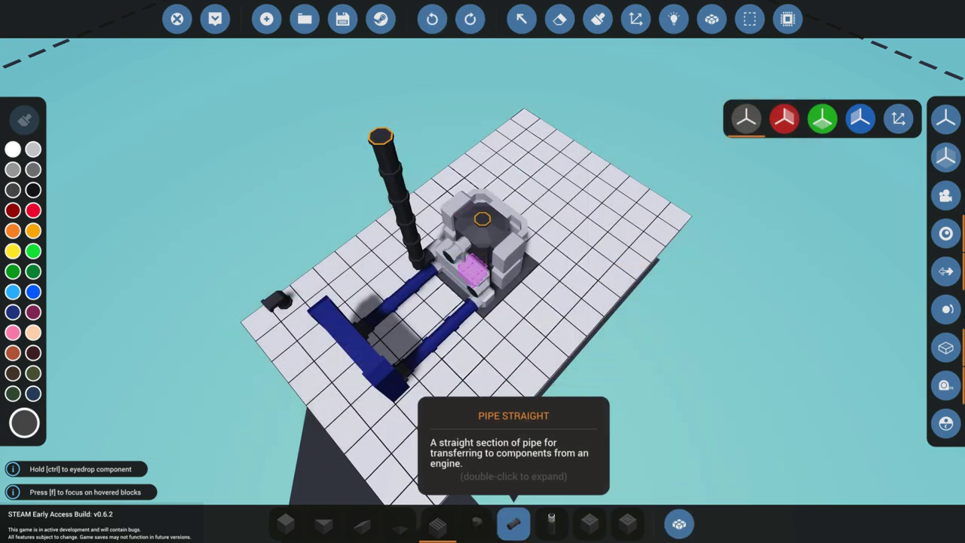
{"action": "left_click", "coordinate": [551, 524]}
{"action": "left_click", "coordinate": [381, 136]}
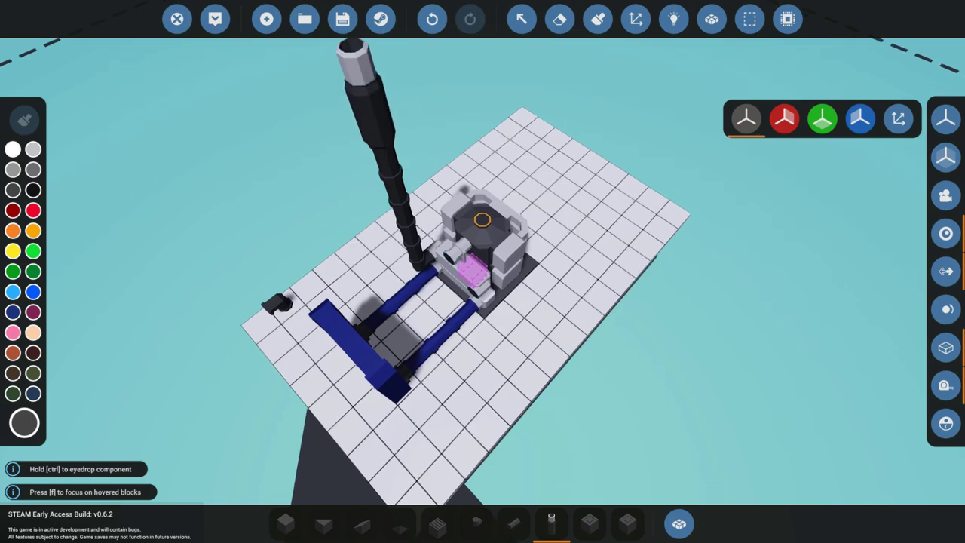
Attach a green corner pipe pointing up to the engine's air intake and cap it with a green Fluid Port
{"action": "scroll", "coordinate": [522, 178], "scroll_direction": "up", "scroll_amount": 3}
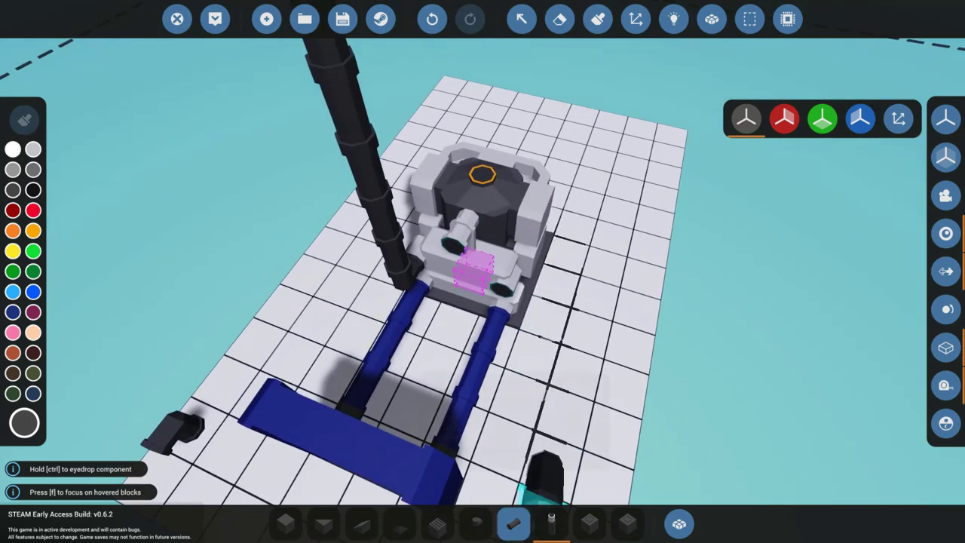
{"action": "left_click", "coordinate": [476, 524]}
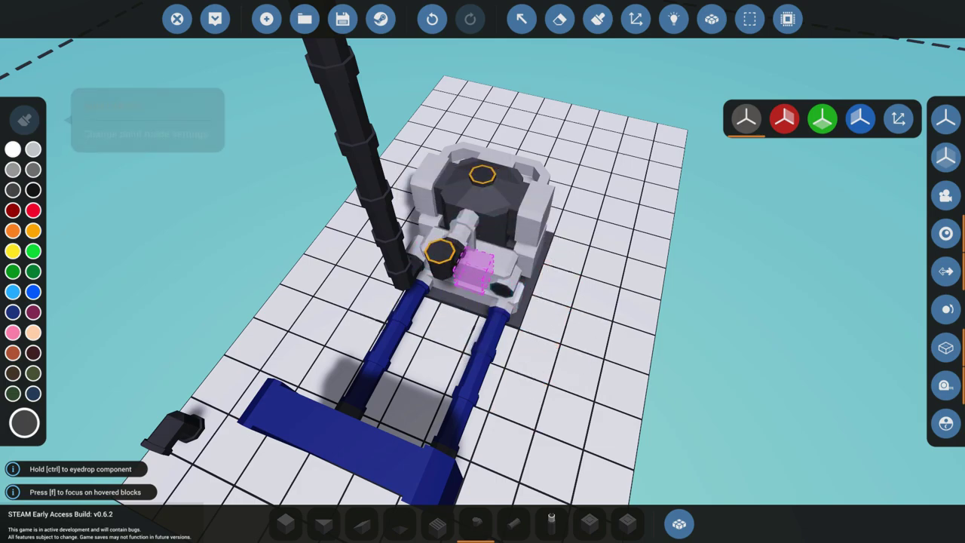
{"action": "left_click", "coordinate": [432, 19]}
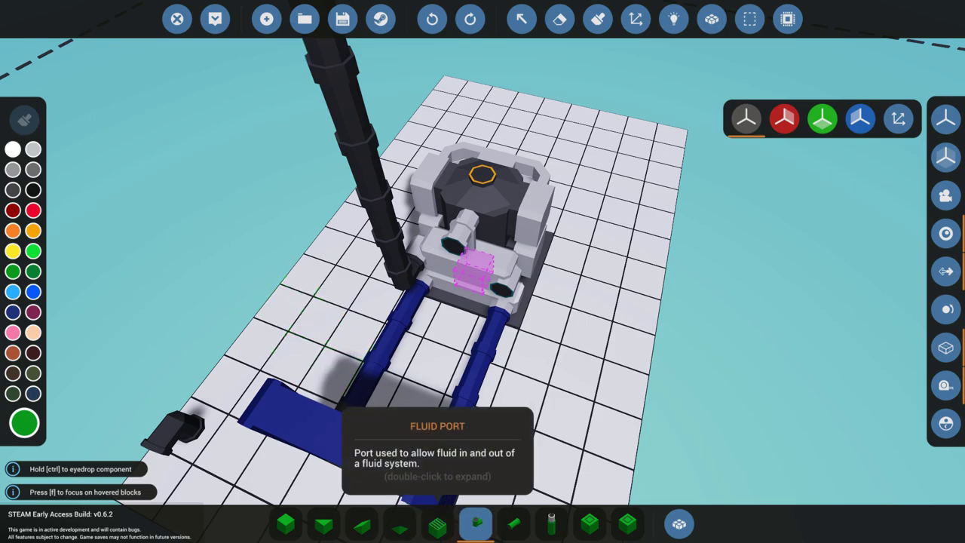
{"action": "left_click", "coordinate": [452, 237]}
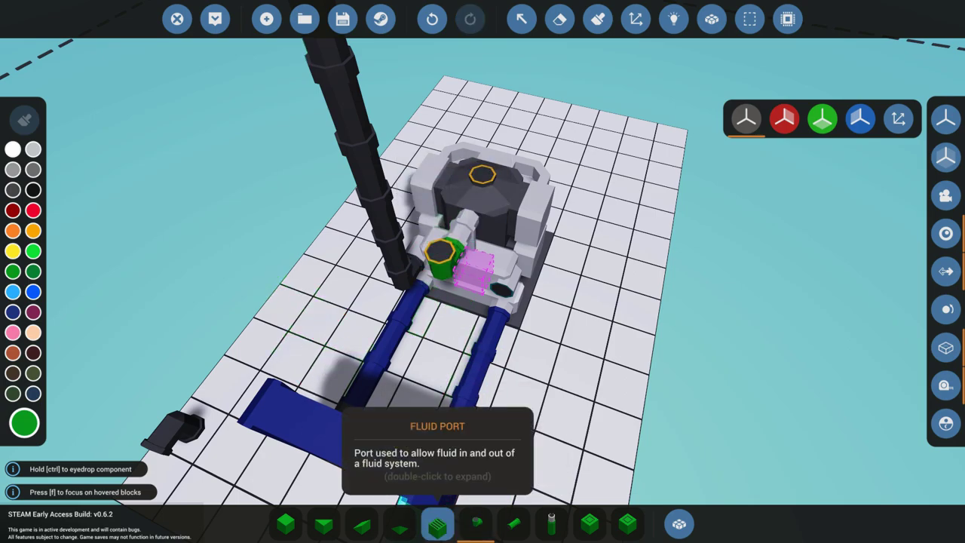
{"action": "left_click", "coordinate": [437, 525]}
{"action": "left_click", "coordinate": [441, 253]}
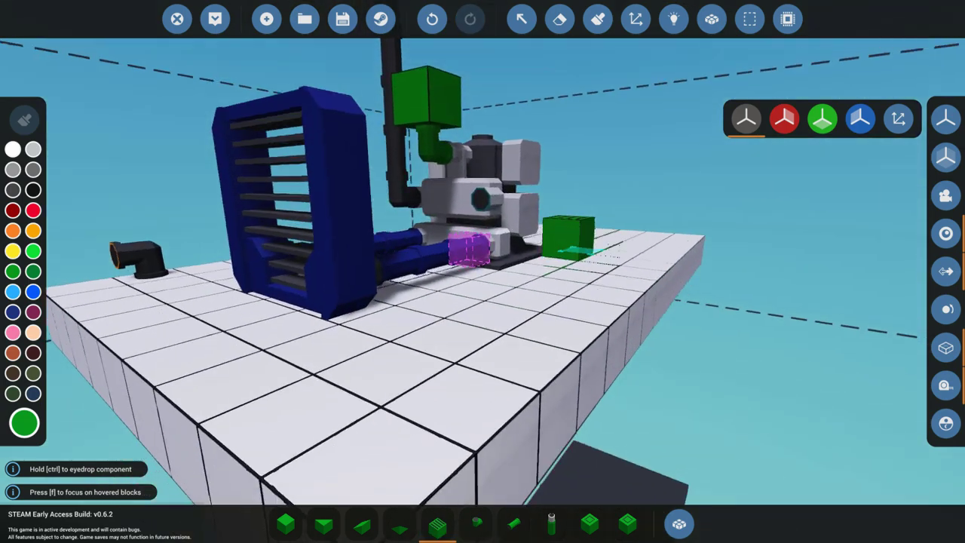
Attach a dark red corner pipe to the engine's fuel port and place a Fluid Tank Medium against its sideways open end
{"action": "left_click", "coordinate": [477, 524]}
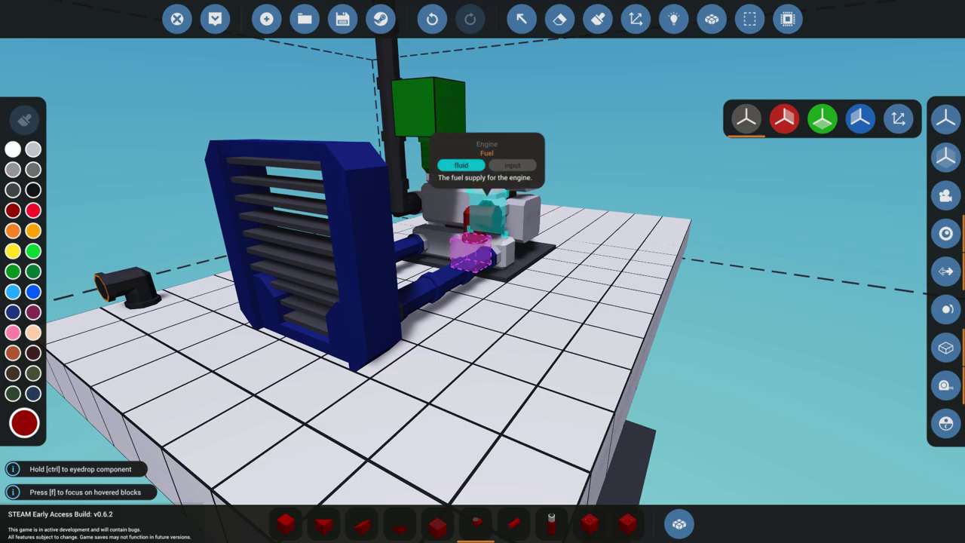
{"action": "left_click", "coordinate": [487, 215]}
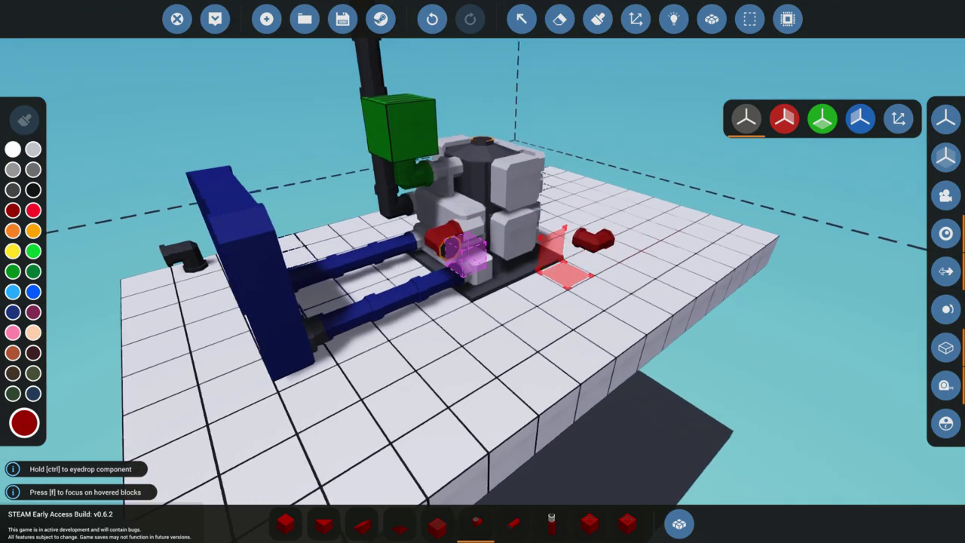
{"action": "left_click", "coordinate": [679, 524]}
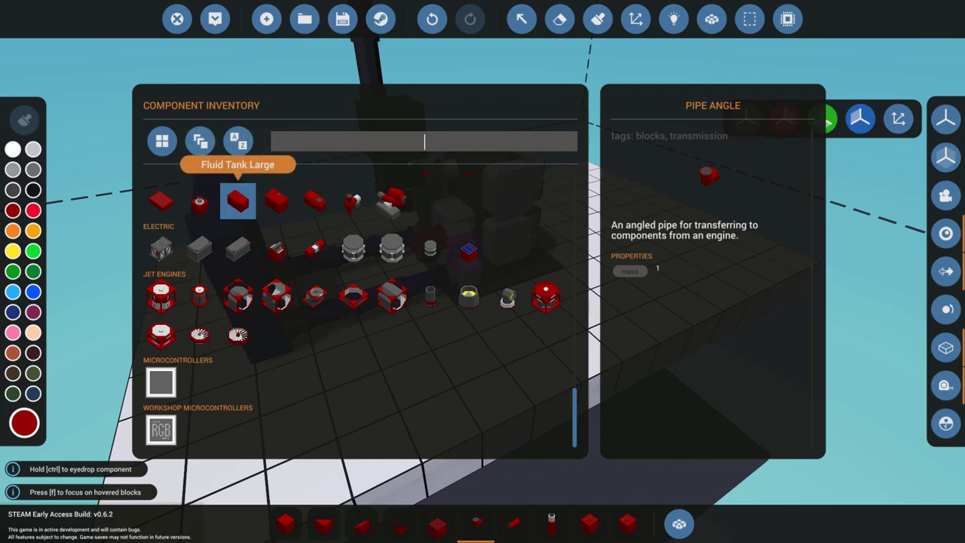
{"action": "left_click", "coordinate": [277, 200]}
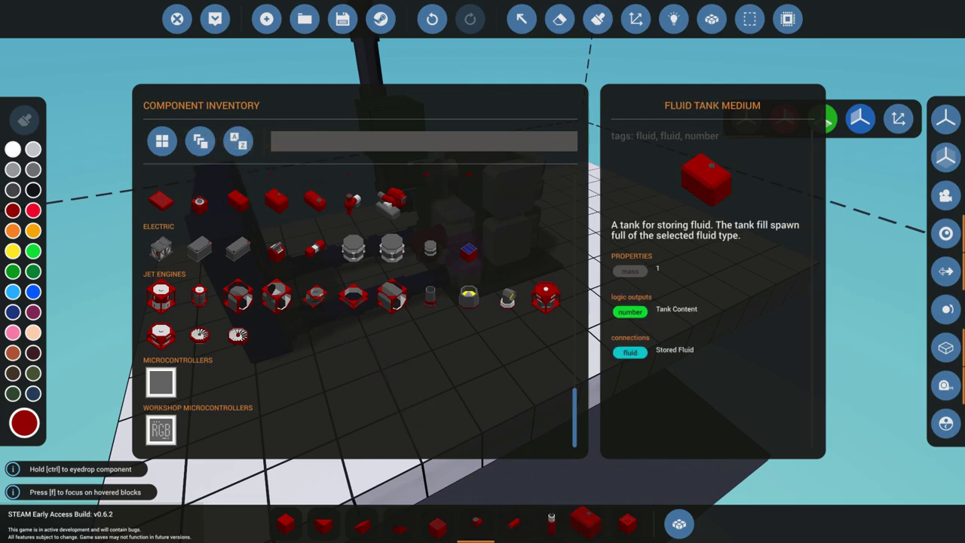
{"action": "left_click_drag", "start_coordinate": [585, 521], "coordinate": [589, 522]}
{"action": "left_click", "coordinate": [679, 524]}
{"action": "left_click_drag", "start_coordinate": [451, 303], "coordinate": [643, 445]}
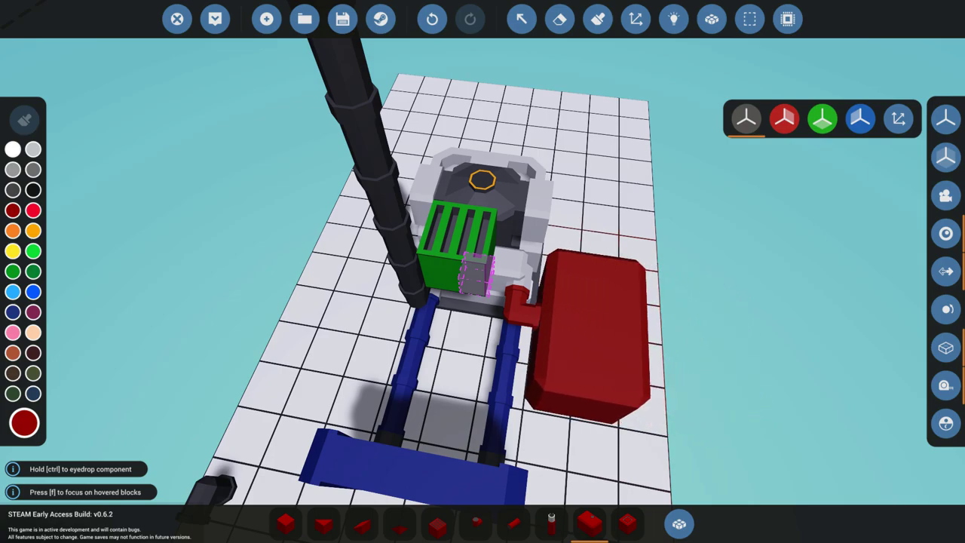
{"action": "left_click", "coordinate": [592, 335]}
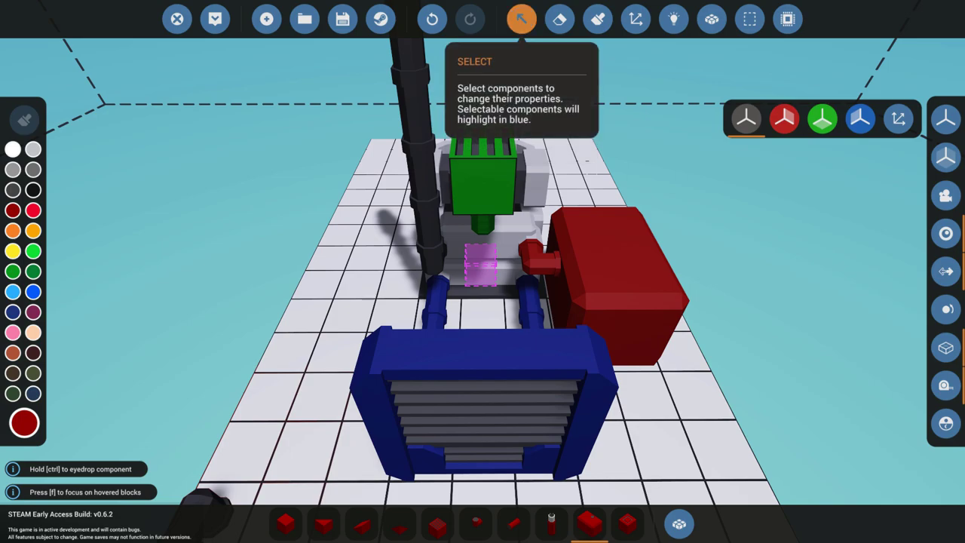
Set the red medium tank's fluid type to Diesel, then exit to the workbench and reopen the vehicle editor
{"action": "left_click", "coordinate": [521, 19]}
{"action": "left_click", "coordinate": [619, 287]}
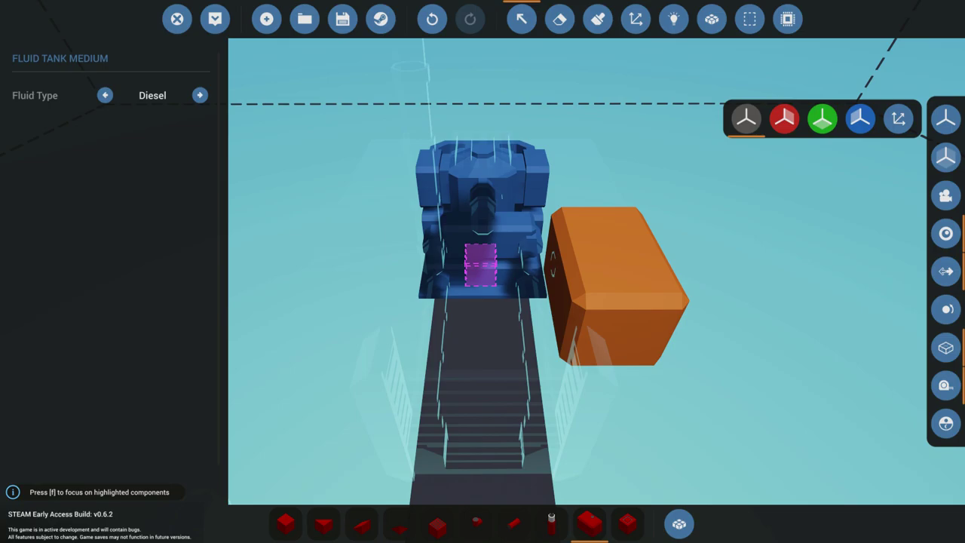
{"action": "left_click", "coordinate": [177, 19]}
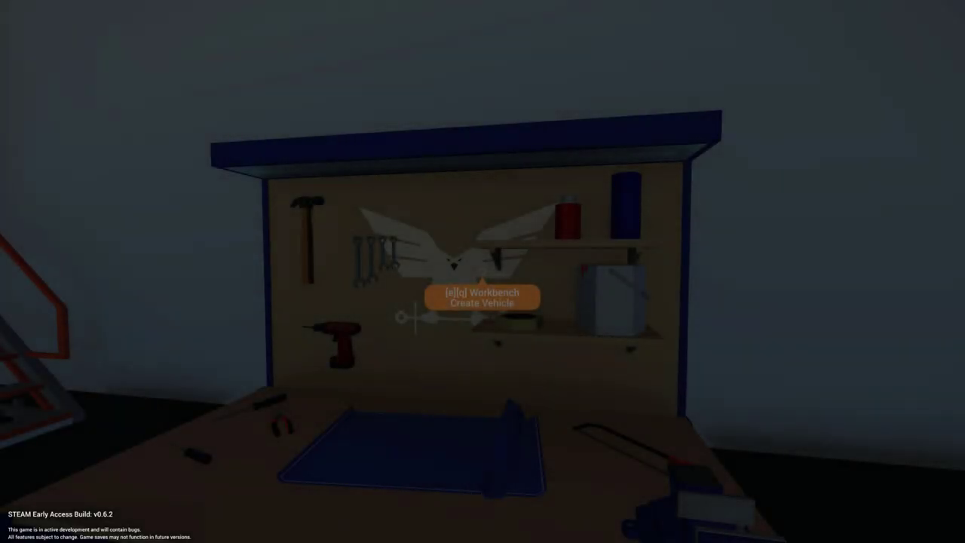
{"action": "key", "text": "e"}
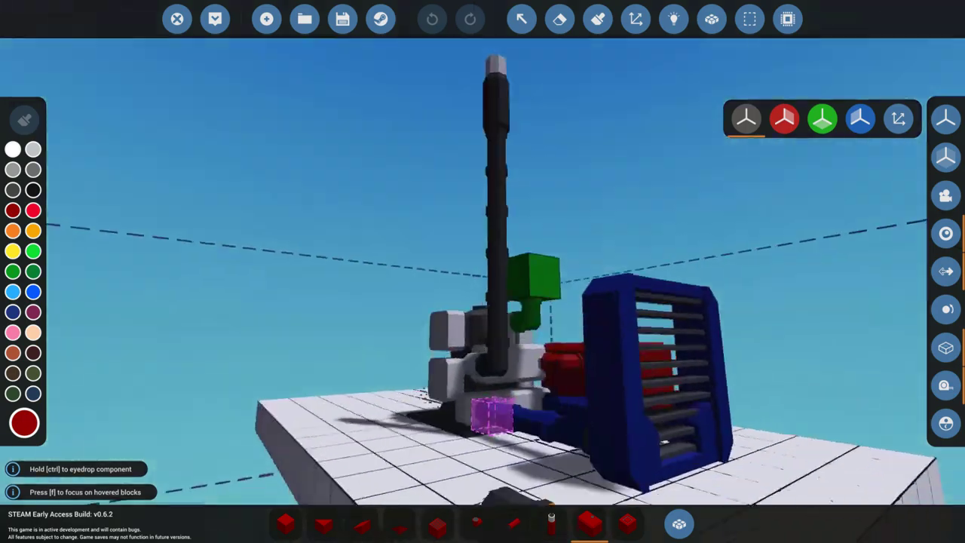
Place an orange straight pipe upright on the connector at the top of the engine
{"action": "left_click_drag", "start_coordinate": [483, 271], "coordinate": [188, 301]}
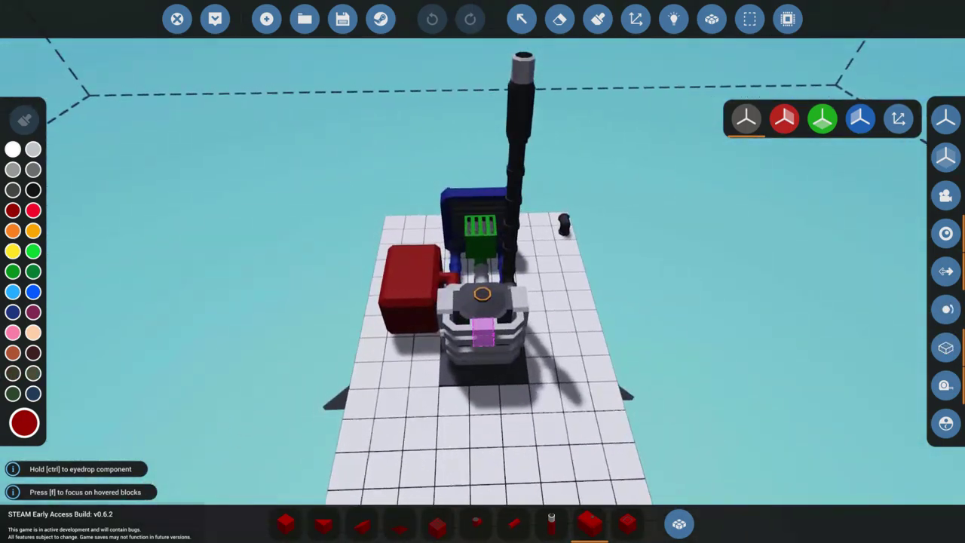
{"action": "left_click_drag", "start_coordinate": [381, 339], "coordinate": [212, 339]}
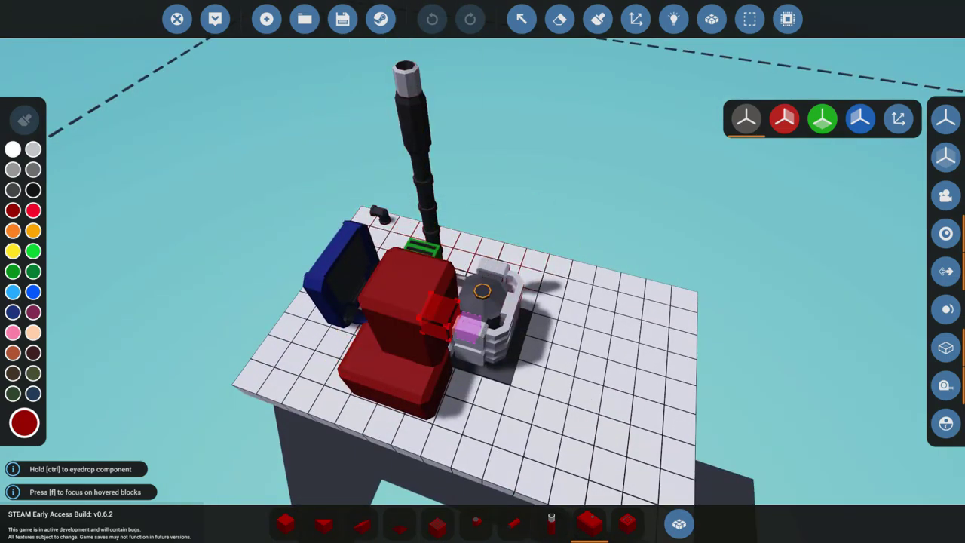
{"action": "left_click", "coordinate": [286, 524]}
{"action": "left_click_drag", "start_coordinate": [654, 394], "coordinate": [297, 382]}
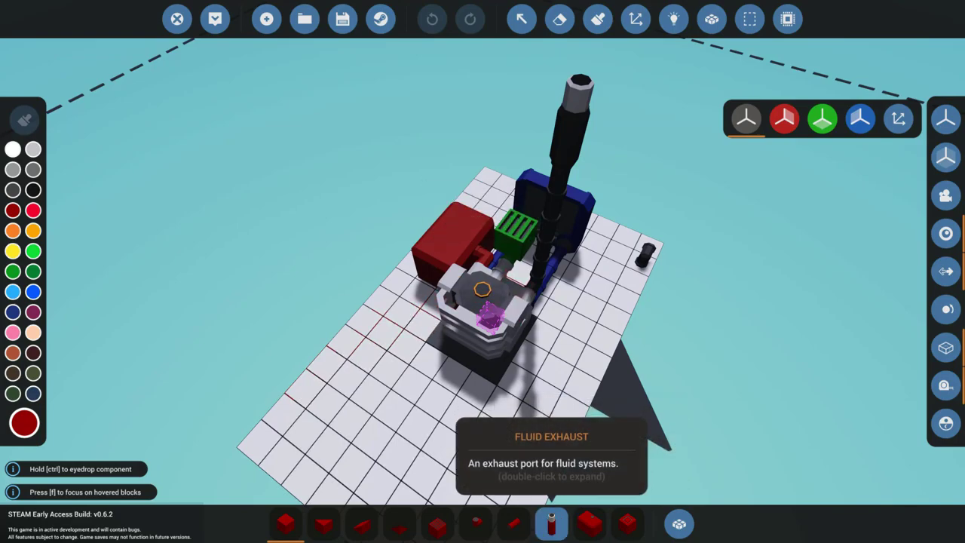
{"action": "left_click", "coordinate": [514, 524]}
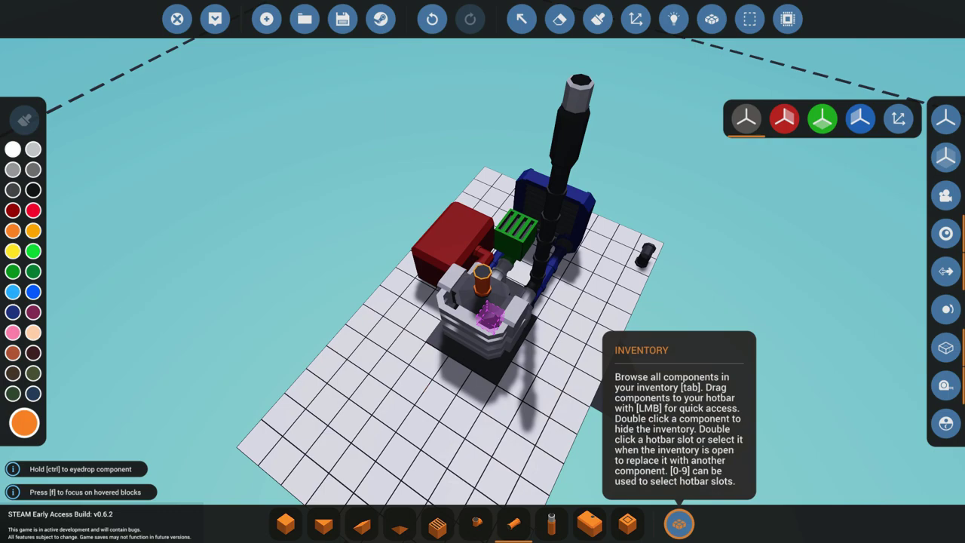
Add the Small Generator to the hotbar and place it on top of the orange pipe above the engine
{"action": "left_click", "coordinate": [679, 523]}
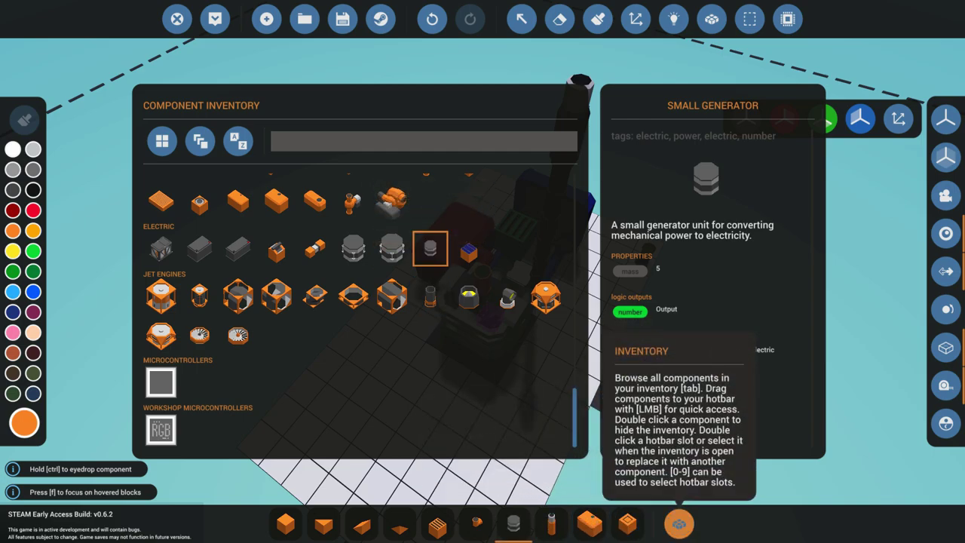
{"action": "left_click", "coordinate": [679, 524]}
{"action": "left_click_drag", "start_coordinate": [405, 276], "coordinate": [611, 181]}
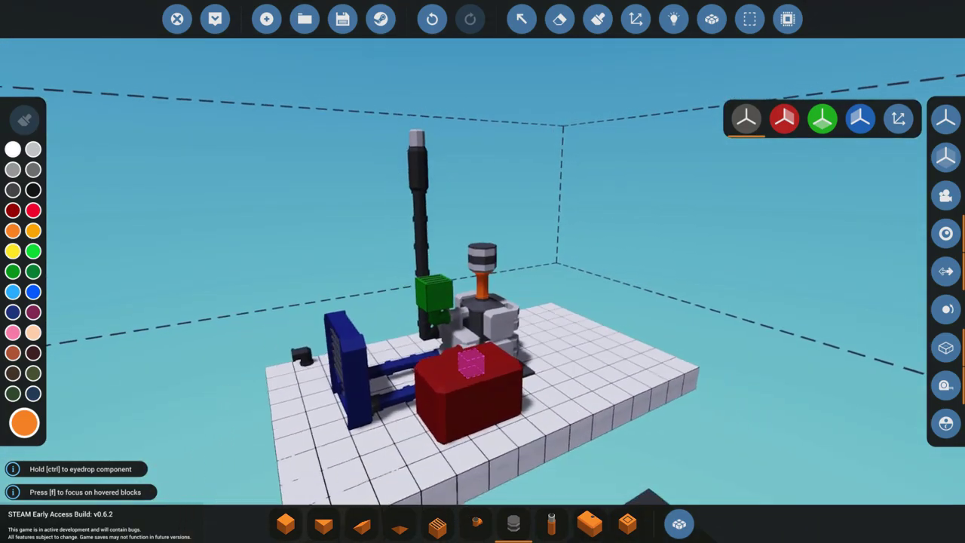
Erase the stray dark grey corner pipe at the platform's corner behind the radiator
{"action": "left_click", "coordinate": [559, 19]}
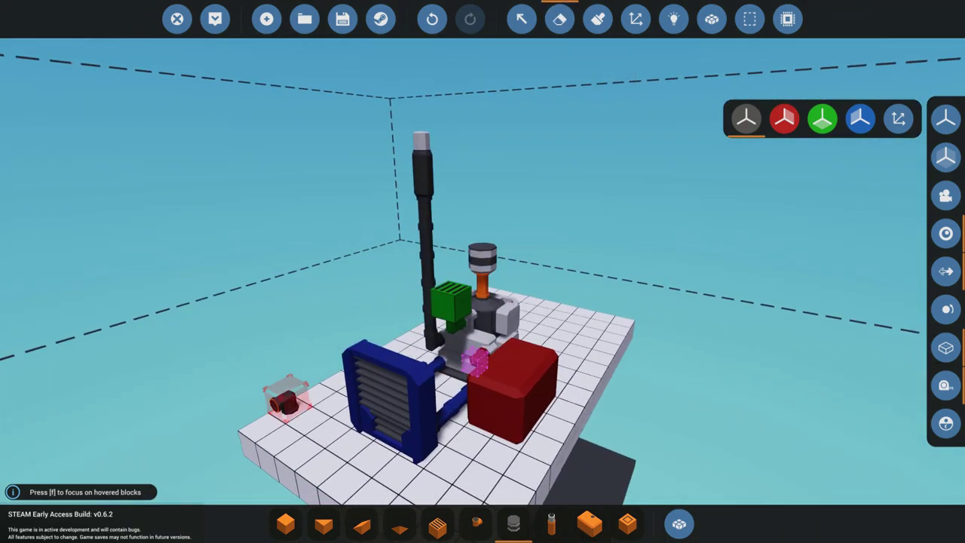
{"action": "left_click_drag", "start_coordinate": [543, 340], "coordinate": [467, 325]}
{"action": "left_click_drag", "start_coordinate": [528, 332], "coordinate": [468, 323]}
{"action": "key", "text": "q"}
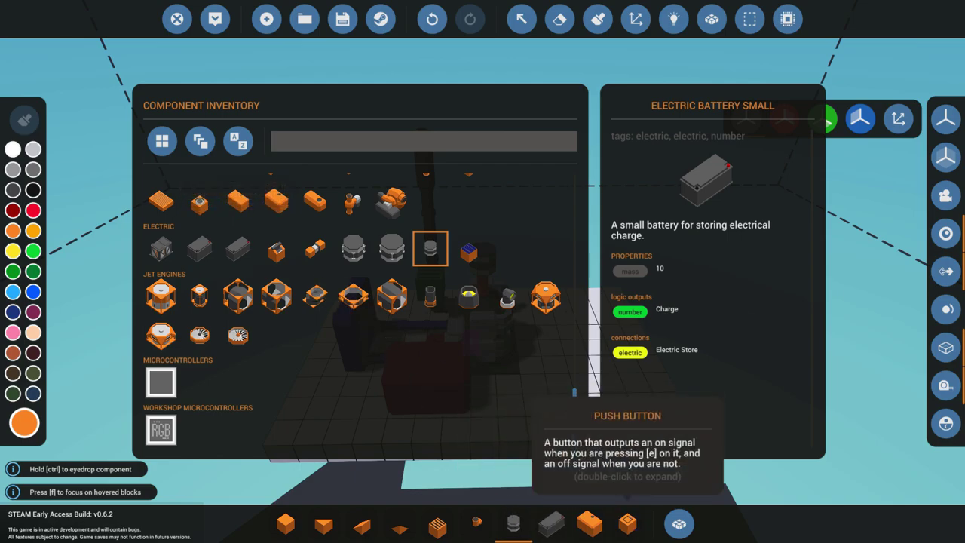
Place an Electric Battery Small on the platform against the radiator-side end of the red fuel tank
{"action": "left_click", "coordinate": [679, 525]}
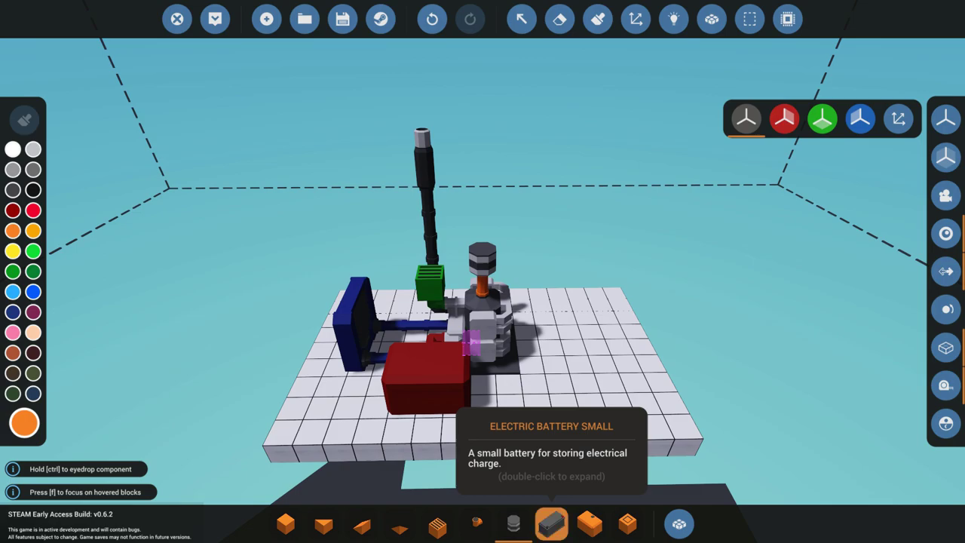
{"action": "left_click", "coordinate": [551, 524]}
{"action": "left_click_drag", "start_coordinate": [322, 456], "coordinate": [517, 452]}
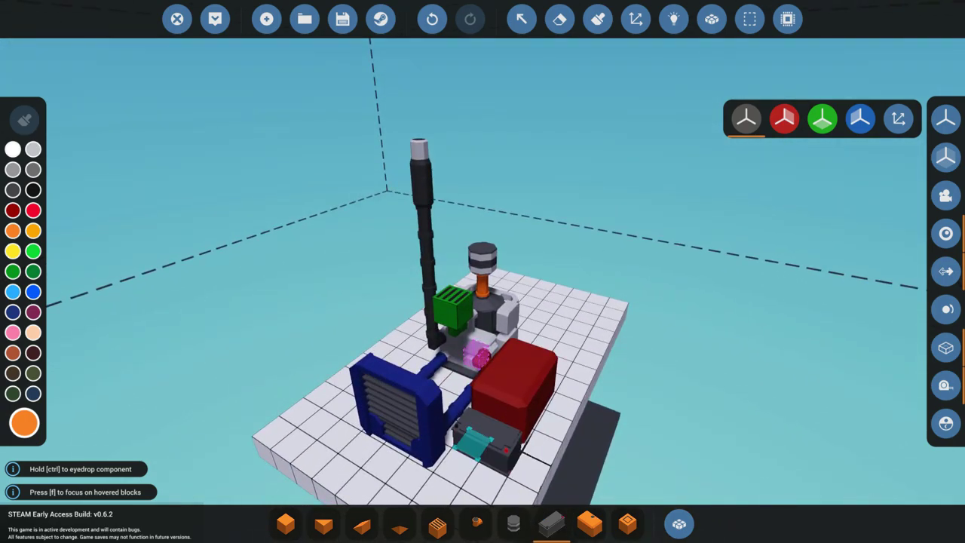
{"action": "left_click", "coordinate": [489, 445]}
Place an orange Push Button on top of the fuel tank at its engine end, facing outward from the platform
{"action": "left_click_drag", "start_coordinate": [520, 302], "coordinate": [588, 317]}
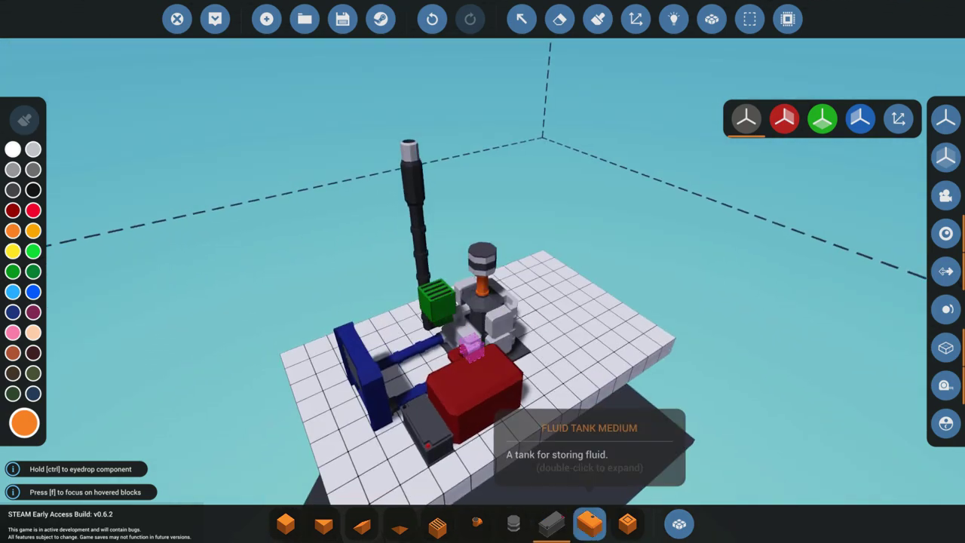
{"action": "left_click", "coordinate": [628, 524]}
{"action": "left_click_drag", "start_coordinate": [505, 438], "coordinate": [326, 376]}
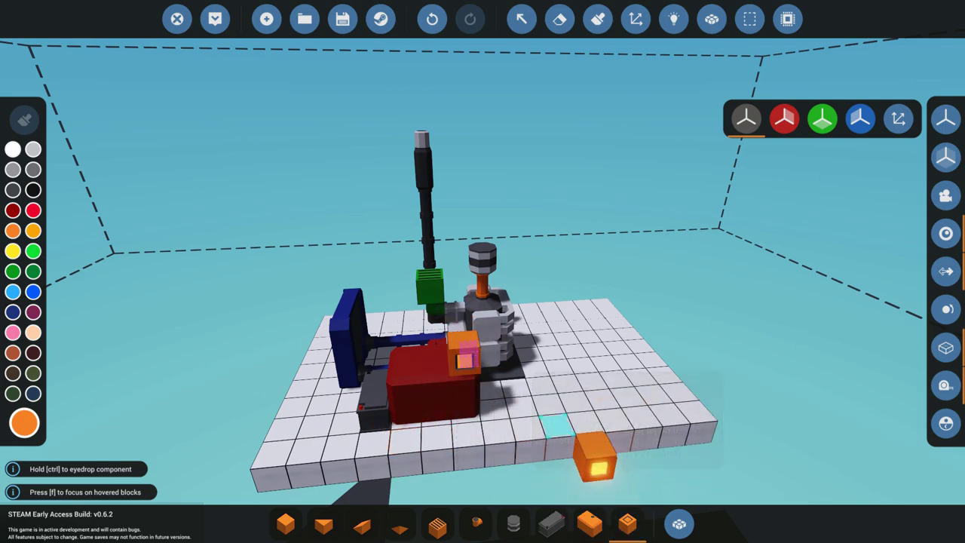
Add the Throttle Lever to the hotbar and place it upright on the fuel tank beside the push button, facing outward
{"action": "left_click", "coordinate": [679, 524]}
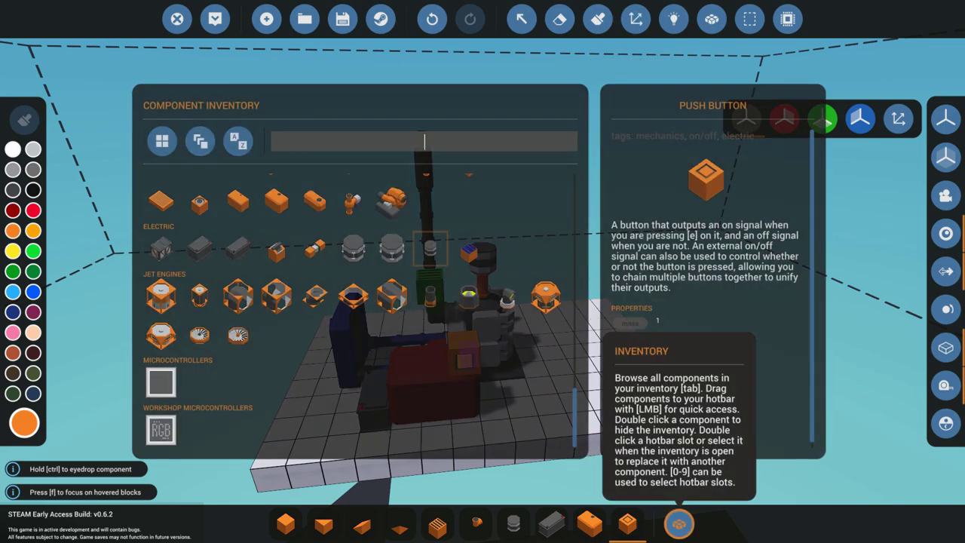
{"action": "scroll", "coordinate": [507, 434], "scroll_direction": "up", "scroll_amount": 10}
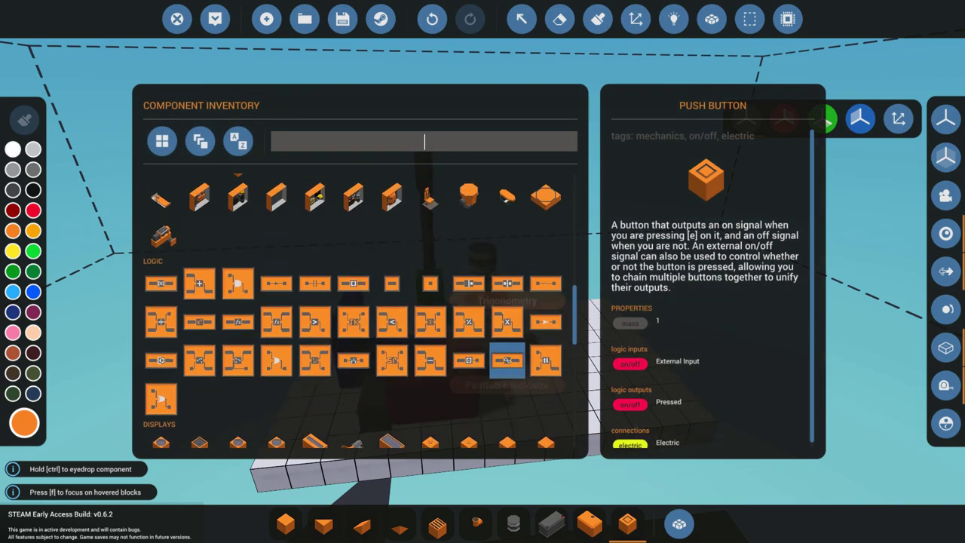
{"action": "left_click", "coordinate": [391, 265]}
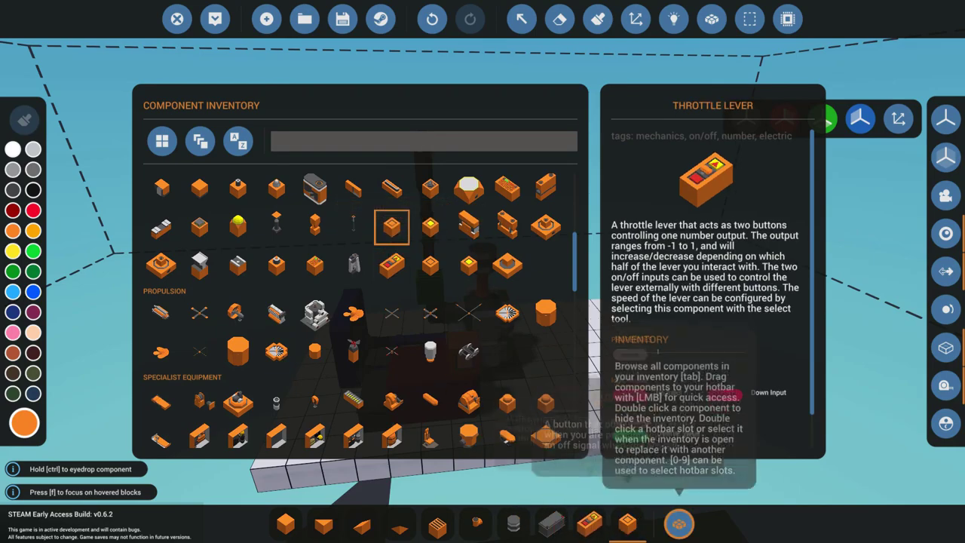
{"action": "left_click", "coordinate": [679, 523]}
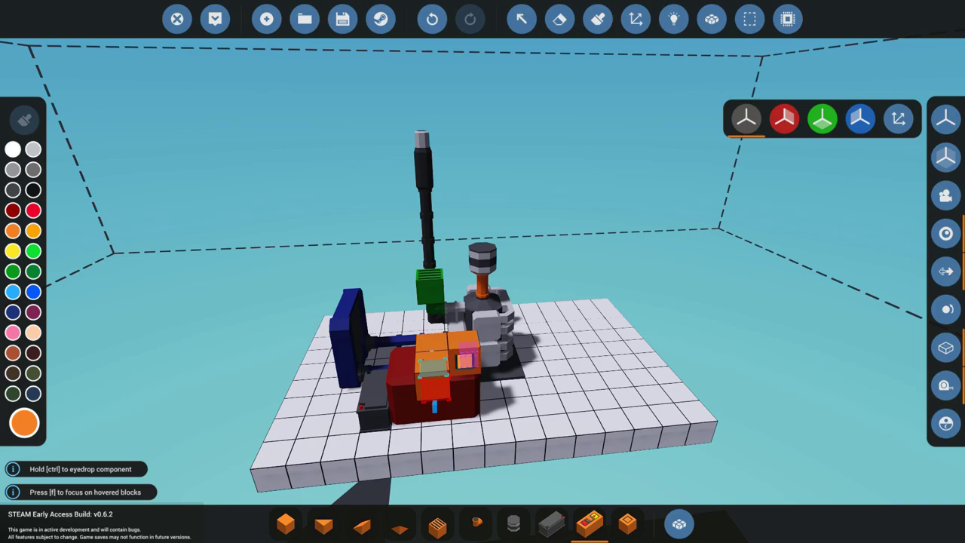
{"action": "left_click_drag", "start_coordinate": [377, 414], "coordinate": [332, 390]}
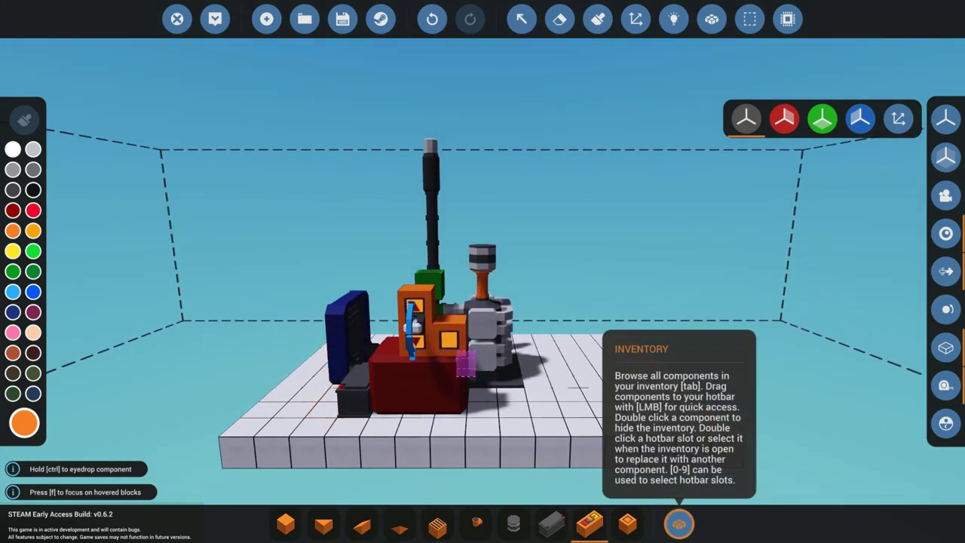
Connect the push button's on/off output to the engine's Engine On/Off logic input
{"action": "left_click", "coordinate": [679, 525]}
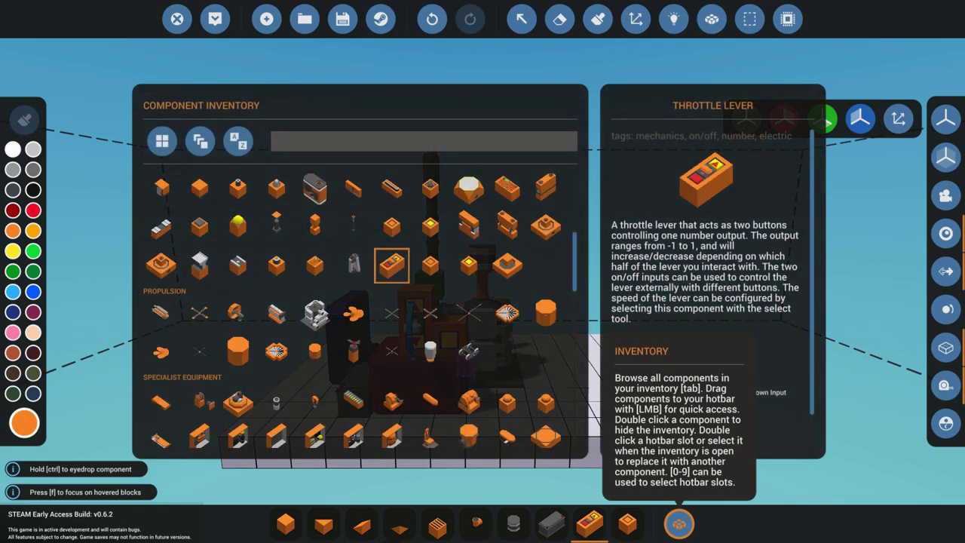
{"action": "left_click", "coordinate": [679, 524]}
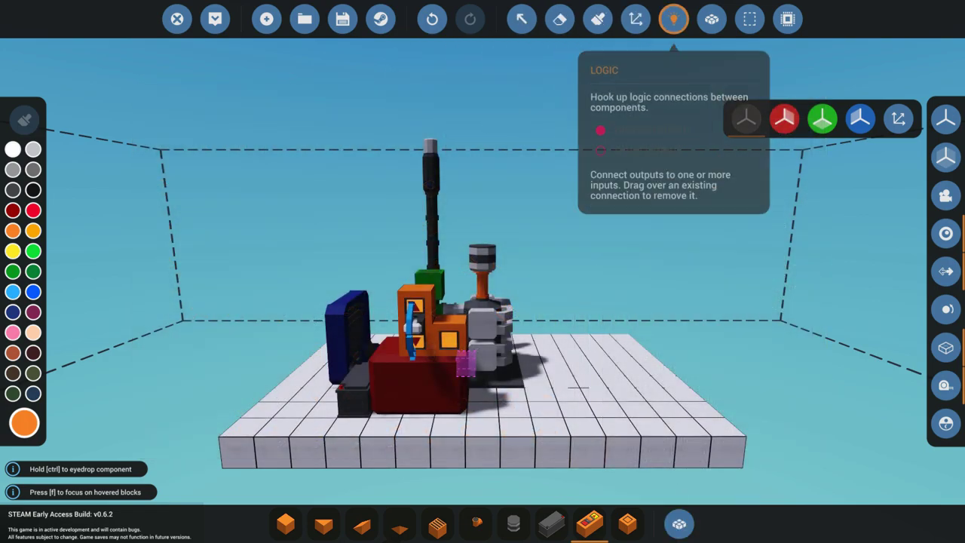
{"action": "left_click", "coordinate": [673, 19]}
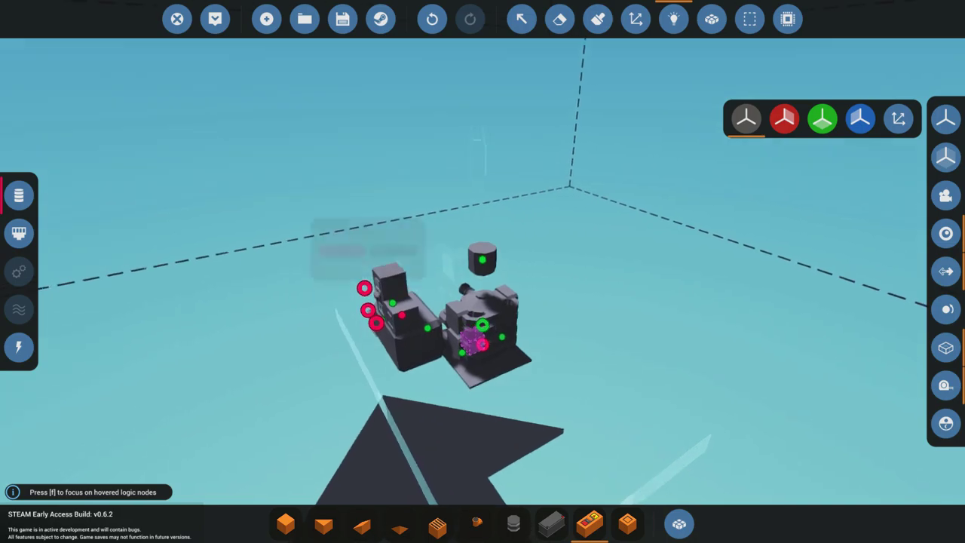
{"action": "scroll", "coordinate": [483, 302], "scroll_direction": "up", "scroll_amount": 3}
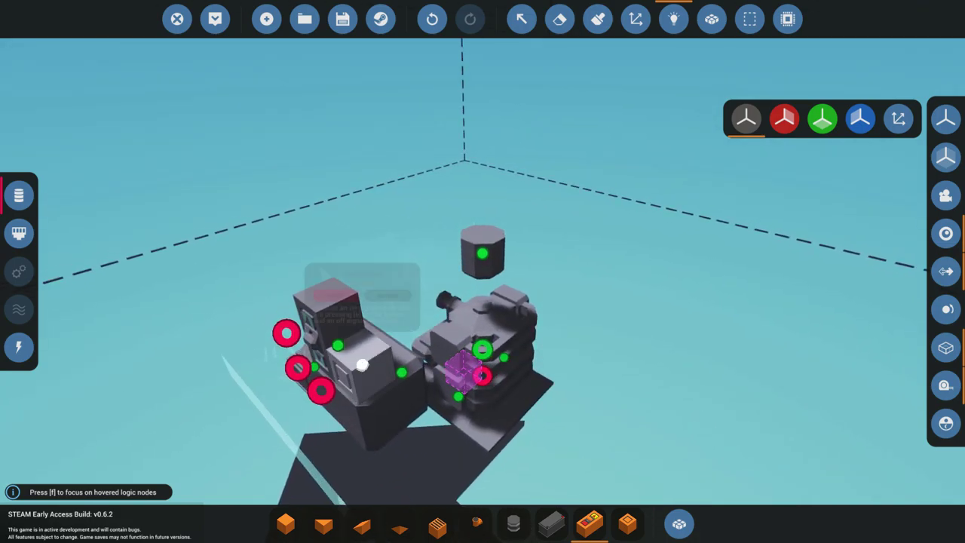
{"action": "left_click_drag", "start_coordinate": [362, 365], "coordinate": [450, 320]}
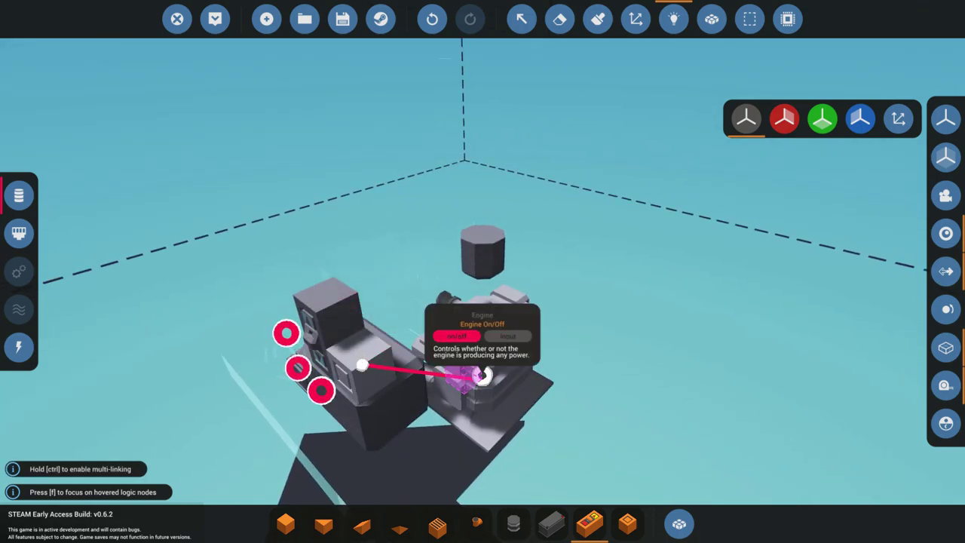
{"action": "scroll", "coordinate": [483, 302], "scroll_direction": "down", "scroll_amount": 2}
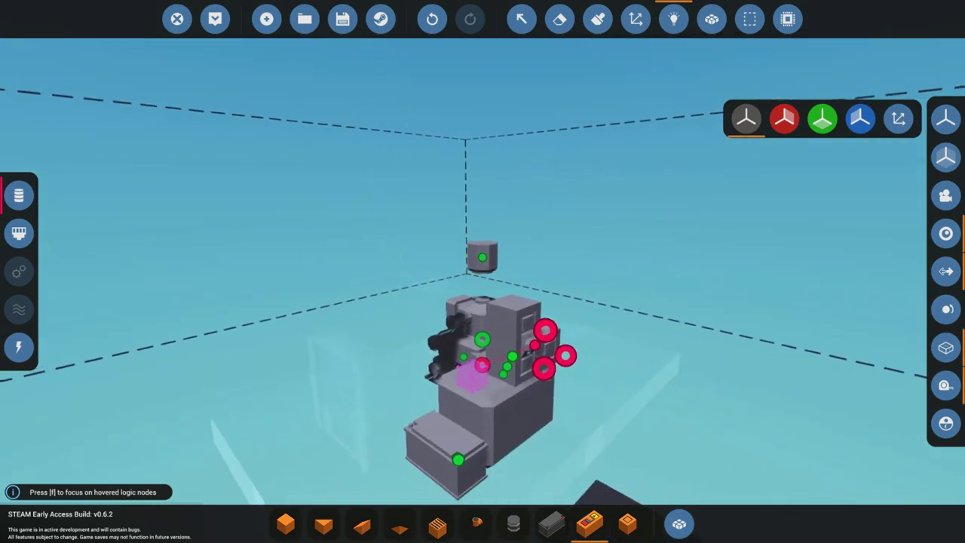
Connect the throttle lever's number output to the engine's green throttle input
{"action": "key", "text": "a"}
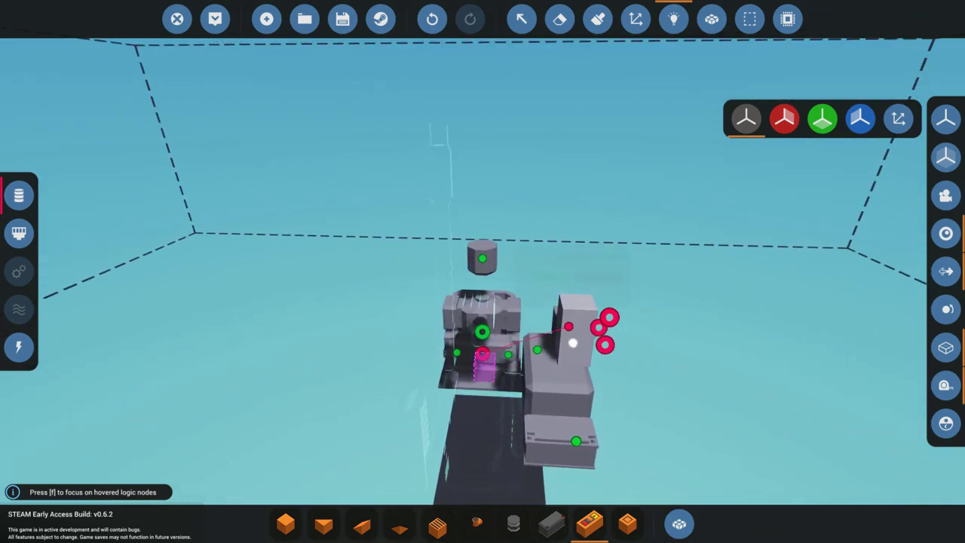
{"action": "key", "text": "d"}
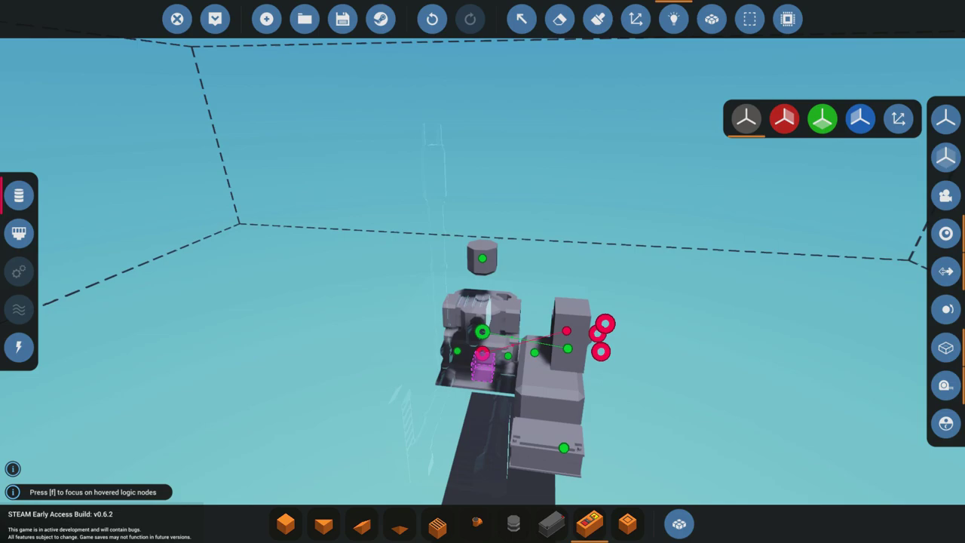
{"action": "key", "text": "w"}
{"action": "key", "text": "s"}
{"action": "key", "text": "a"}
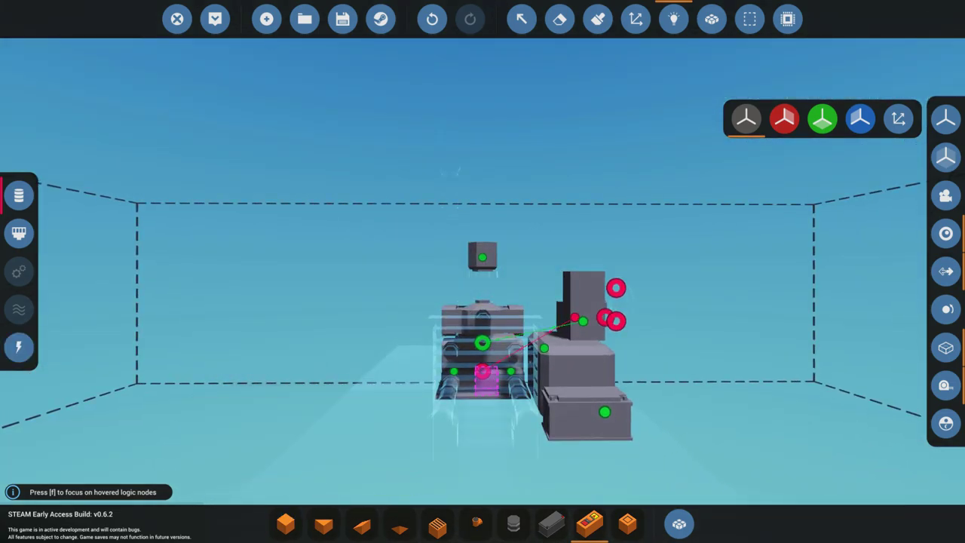
Show the electric nodes and connect the battery to the throttle lever, the push button and the engine
{"action": "key", "text": "d"}
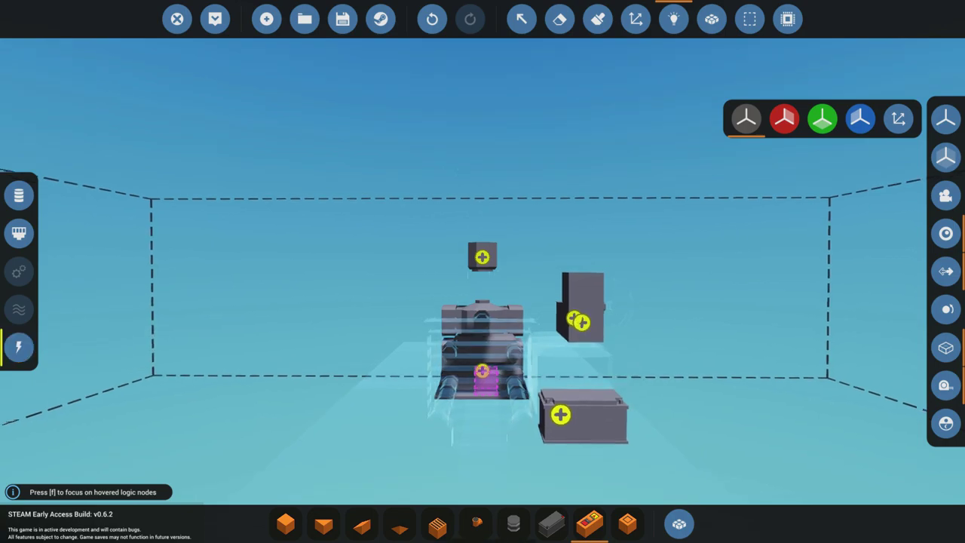
{"action": "key", "text": "w"}
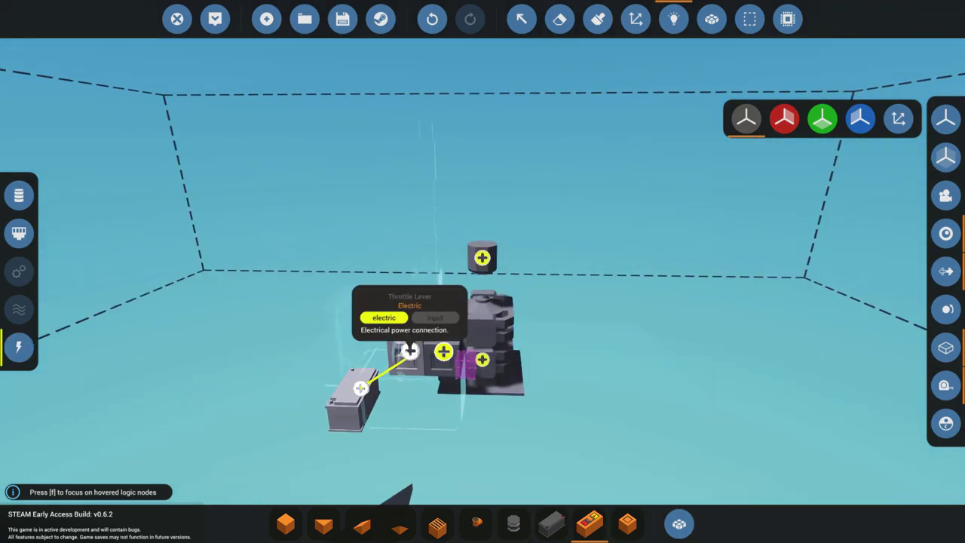
{"action": "key", "text": "a"}
{"action": "left_click_drag", "start_coordinate": [391, 412], "coordinate": [466, 341]}
{"action": "key", "text": "d"}
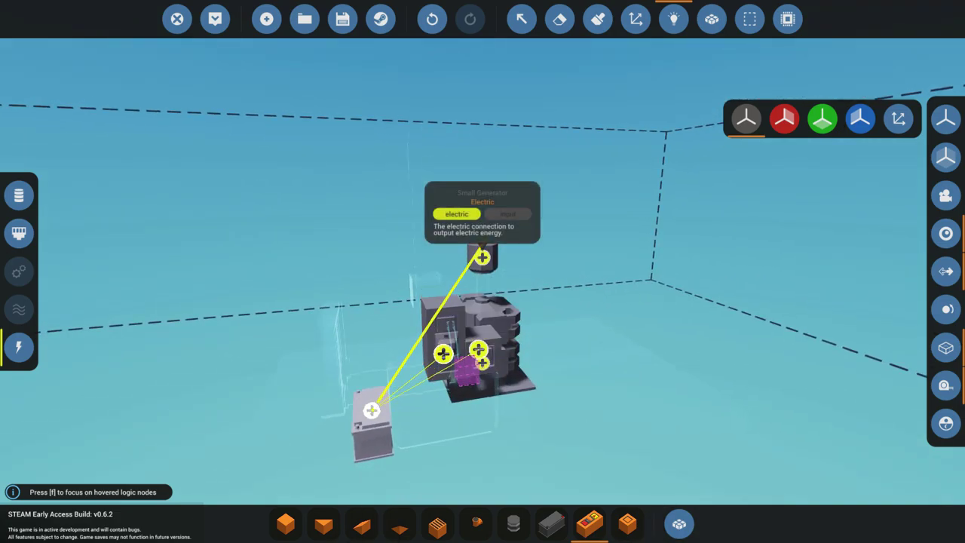
Connect the battery's electric node to the Small Generator
{"action": "left_click_drag", "start_coordinate": [482, 258], "coordinate": [507, 333]}
{"action": "key", "text": "d"}
{"action": "key", "text": "w"}
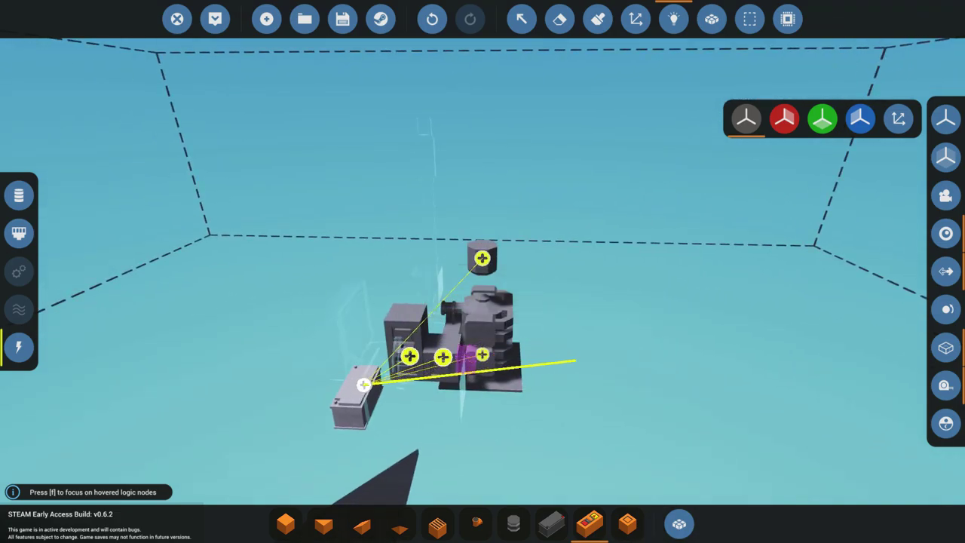
{"action": "left_click_drag", "start_coordinate": [576, 361], "coordinate": [576, 360]}
{"action": "key", "text": "d"}
{"action": "key", "text": "w"}
{"action": "key", "text": "a"}
{"action": "key", "text": "s"}
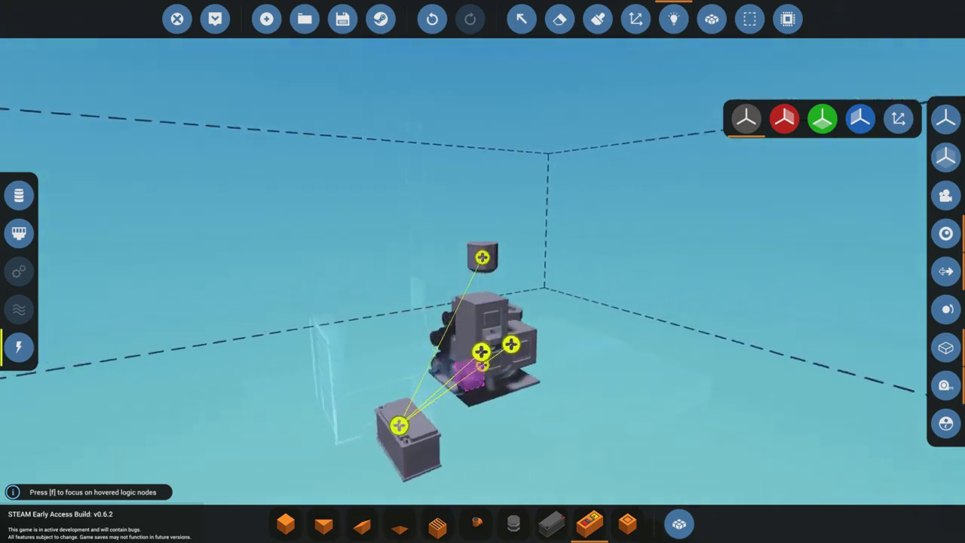
Examine the electrical connections between the battery, generator, engine and controls from several sides
{"action": "key", "text": "a"}
{"action": "key", "text": "s"}
{"action": "key", "text": "d"}
{"action": "key", "text": "w"}
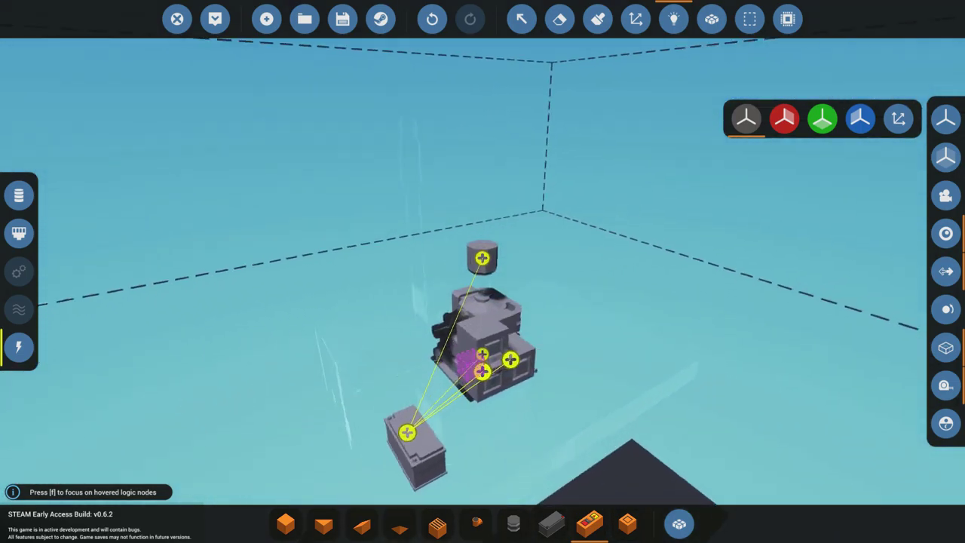
{"action": "key", "text": "d"}
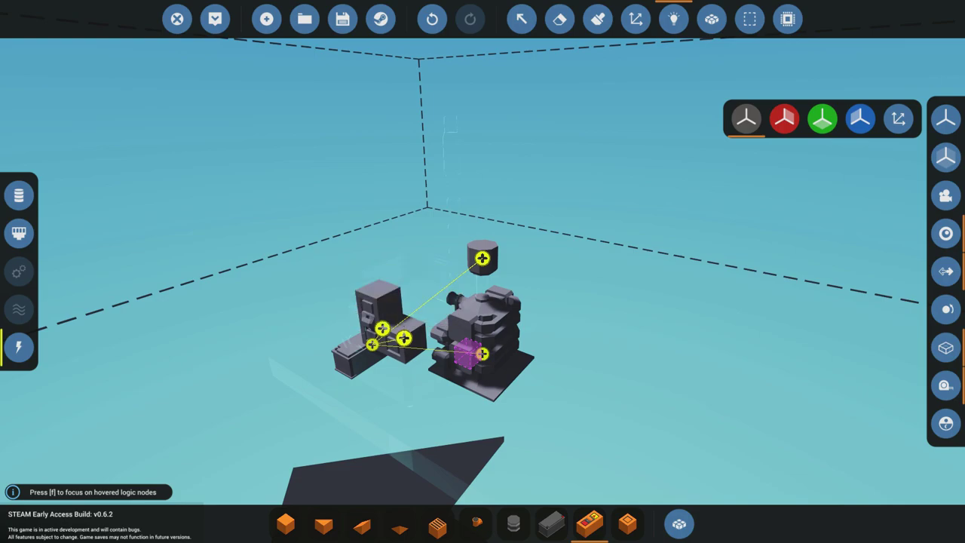
{"action": "key", "text": "a"}
{"action": "key", "text": "s"}
{"action": "key", "text": "a"}
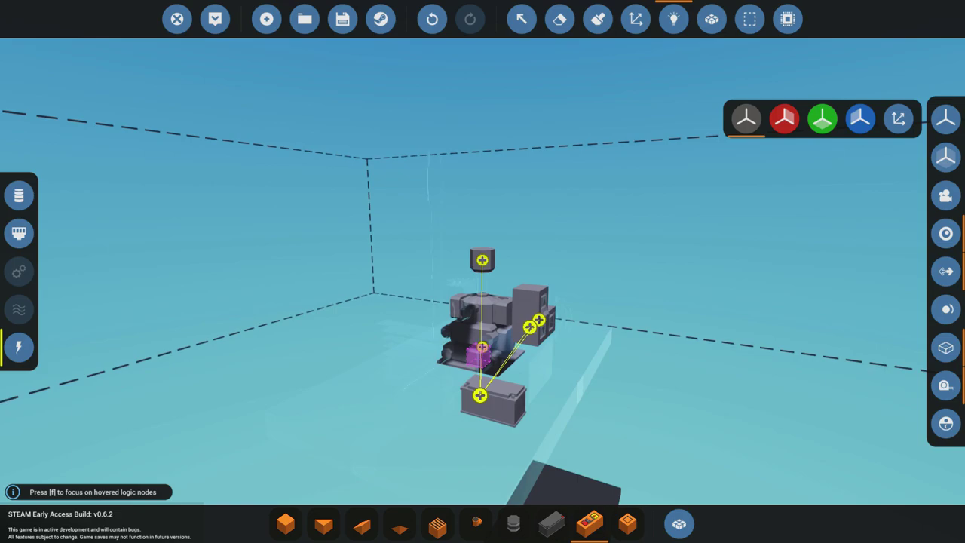
Return to the block building view, spawn the vehicle in the world and walk up to it in the hangar
{"action": "left_click", "coordinate": [286, 524]}
{"action": "key", "text": "d"}
{"action": "key", "text": "w"}
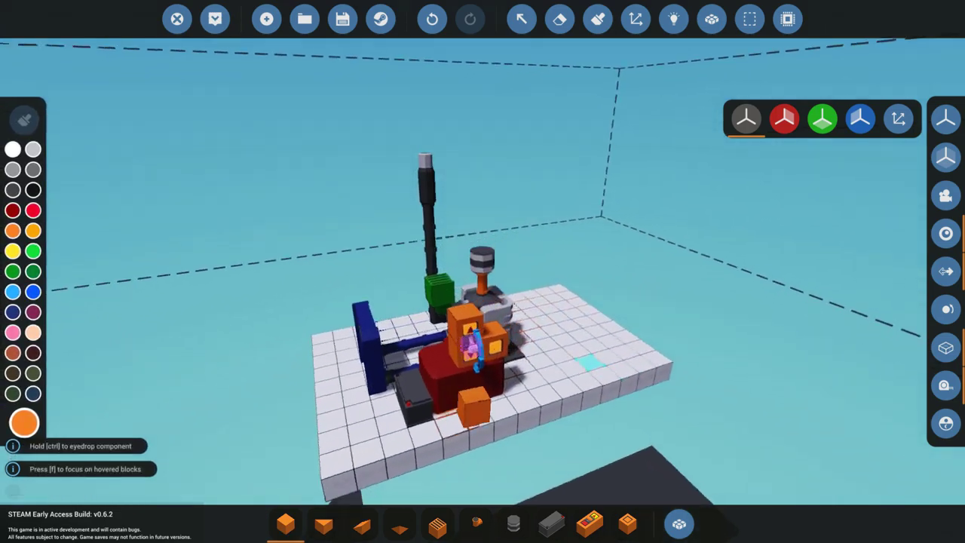
{"action": "key", "text": "d"}
{"action": "key", "text": "d"}
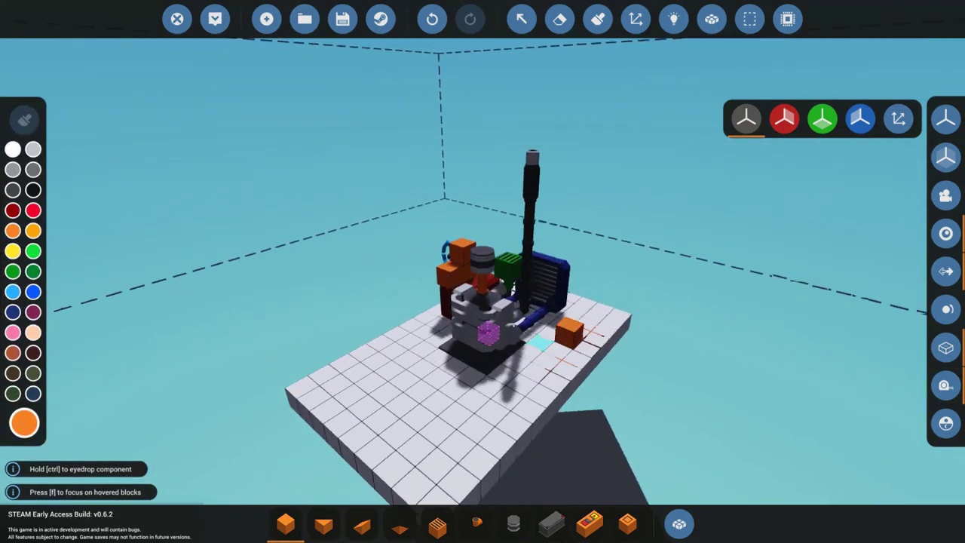
{"action": "key", "text": "s"}
{"action": "key", "text": "d"}
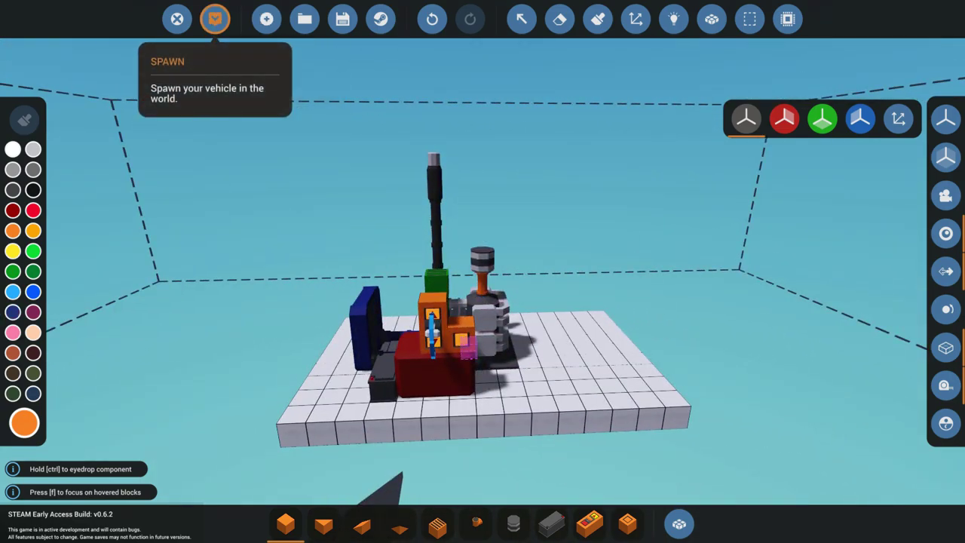
{"action": "left_click", "coordinate": [215, 19]}
{"action": "key", "text": "w"}
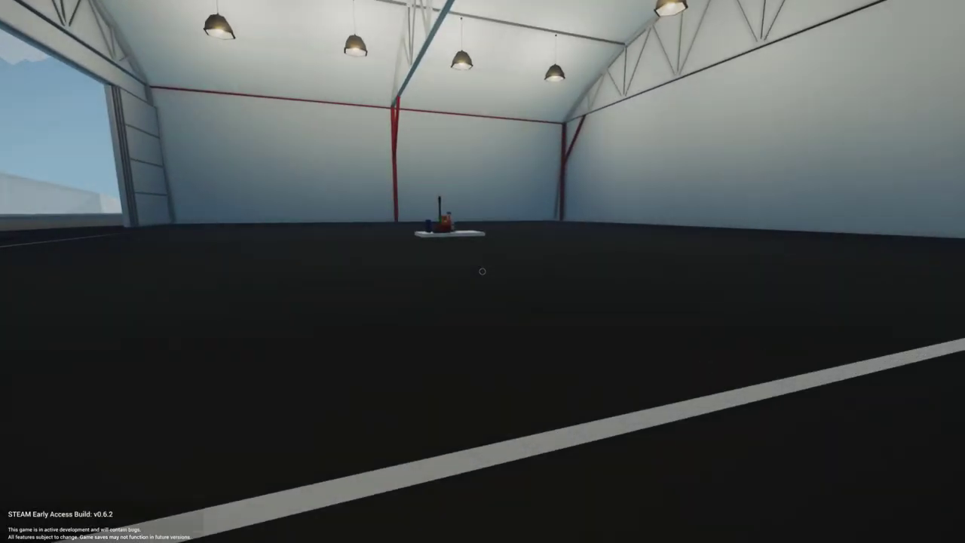
{"action": "key", "text": "w"}
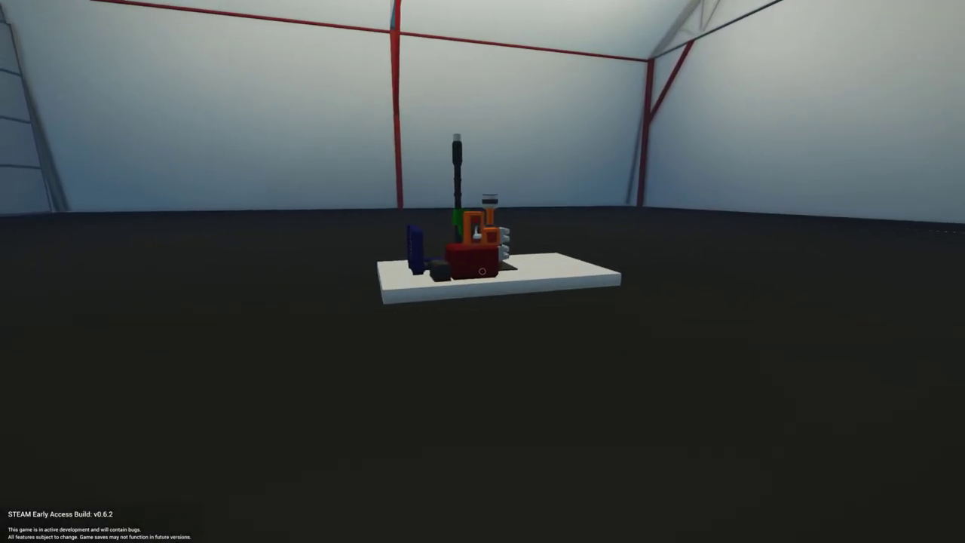
Switch on the push button on the fuel tank and raise the throttle lever beside it to run the engine
{"action": "key", "text": "q"}
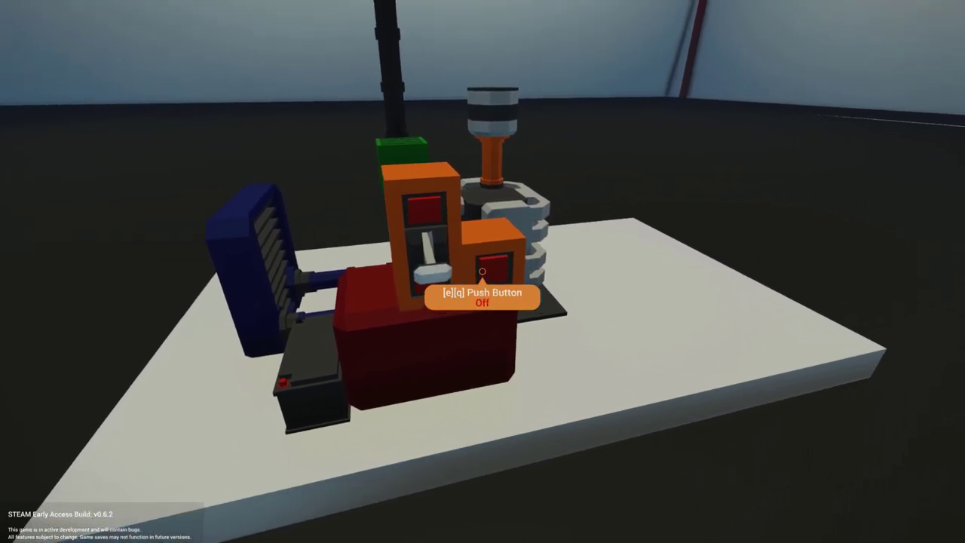
{"action": "key", "text": "q"}
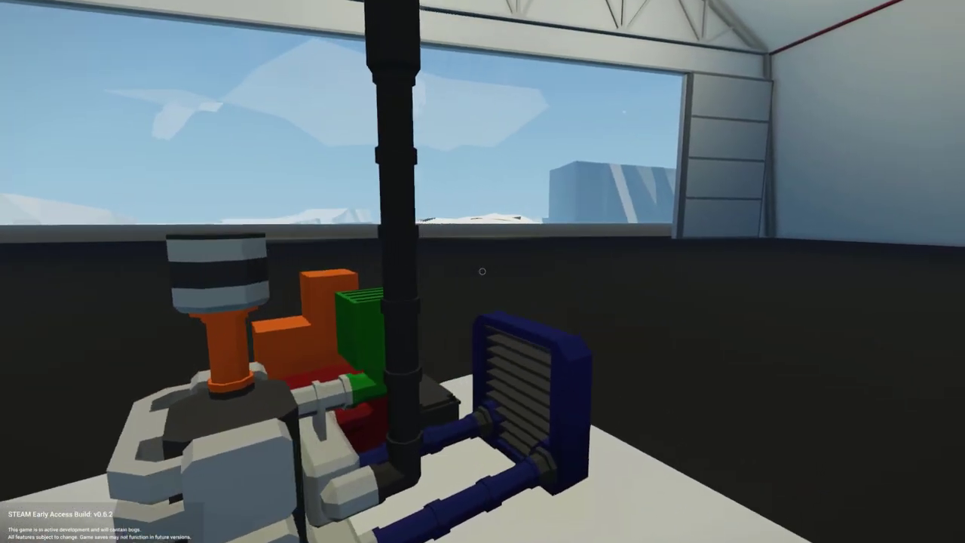
{"action": "key", "text": "d"}
{"action": "key", "text": "w"}
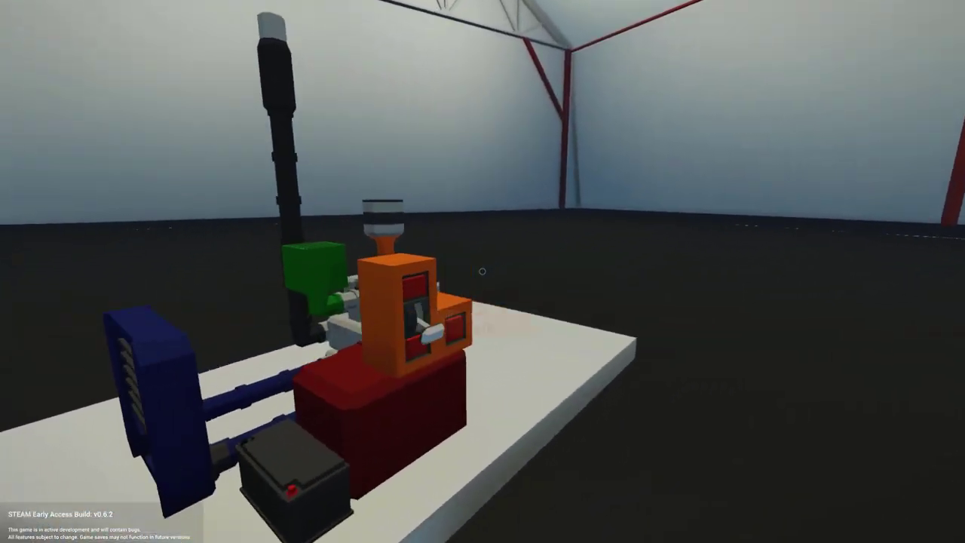
{"action": "key", "text": "d"}
{"action": "key", "text": "w"}
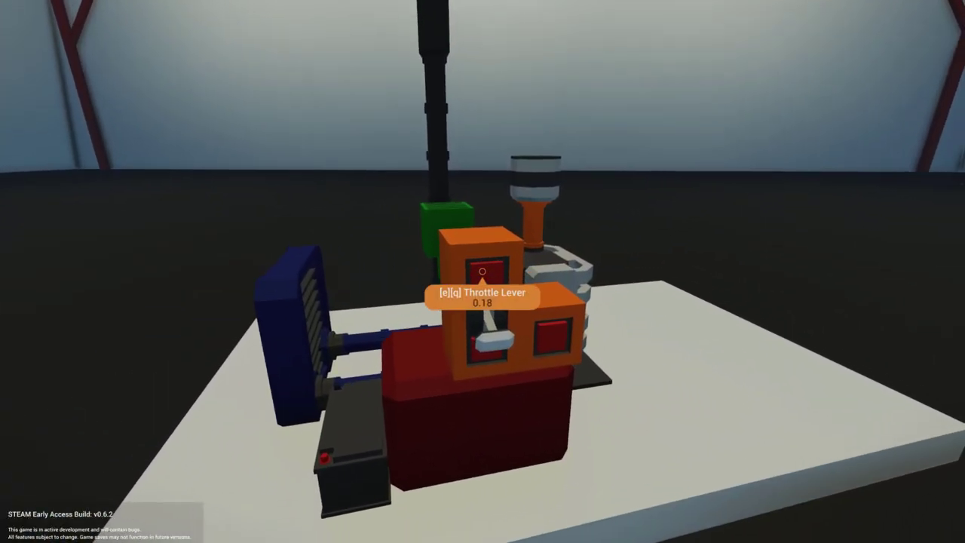
{"action": "key", "text": "q"}
Check the Engine Status readout and inspect the engine setup and its exhaust from all sides of the platform
{"action": "key", "text": "d"}
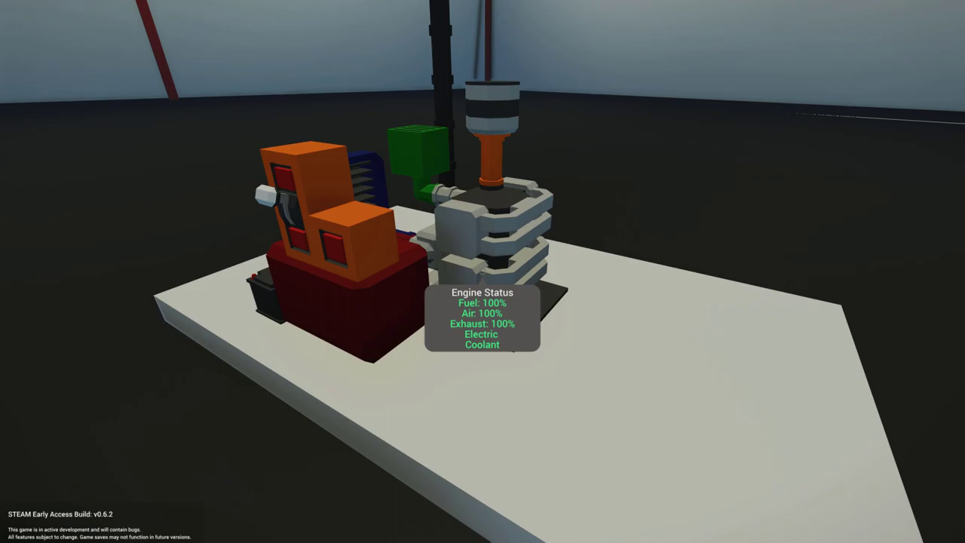
{"action": "key", "text": "w"}
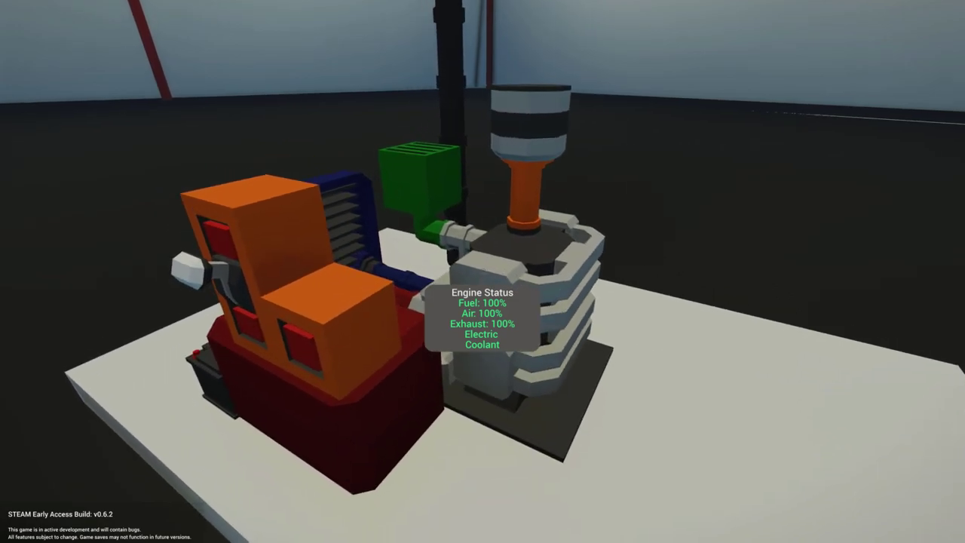
{"action": "key", "text": "s"}
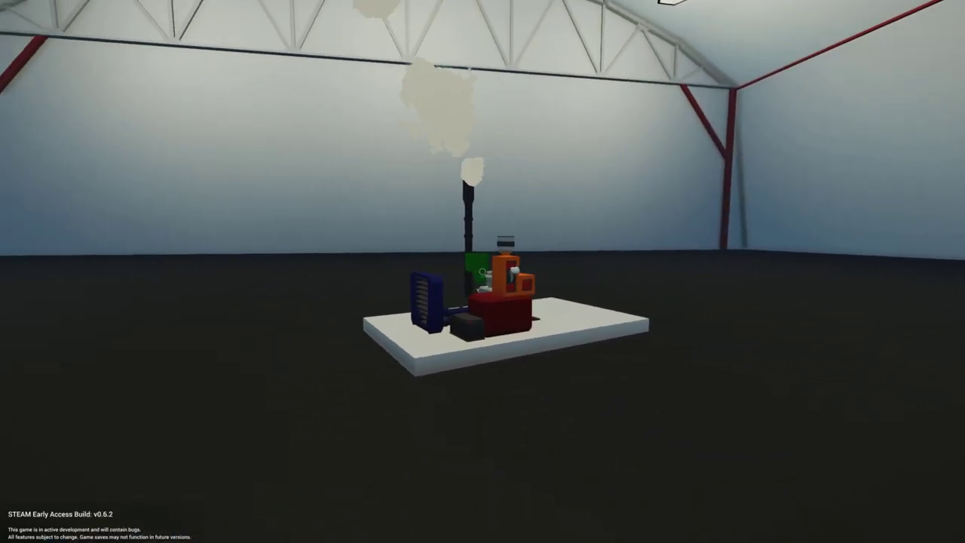
{"action": "key", "text": "d"}
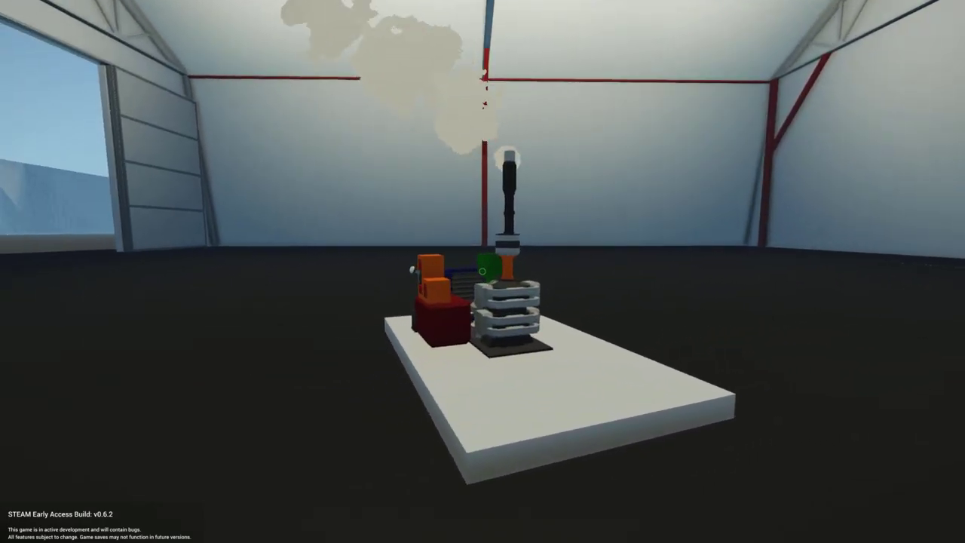
{"action": "key", "text": "d"}
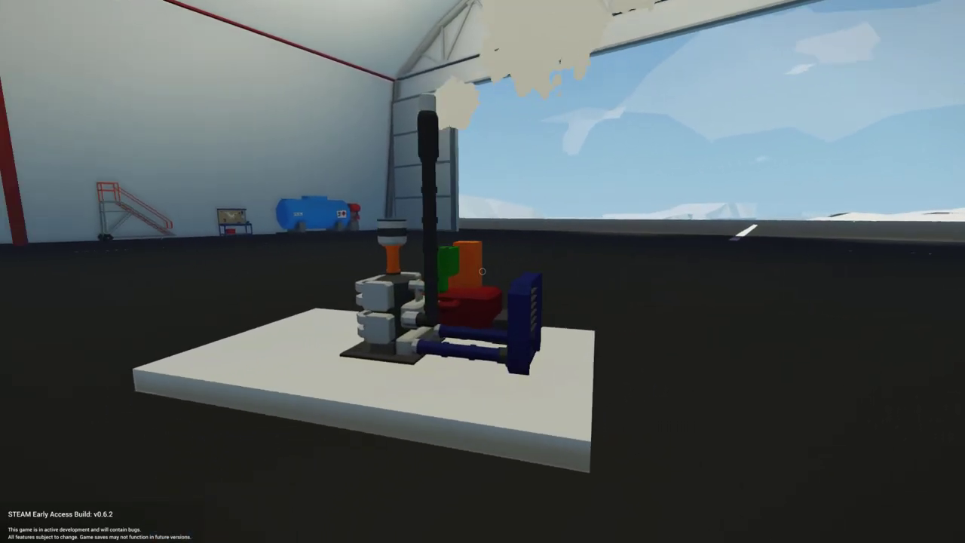
{"action": "key", "text": "d"}
{"action": "key", "text": "w"}
{"action": "key", "text": "s"}
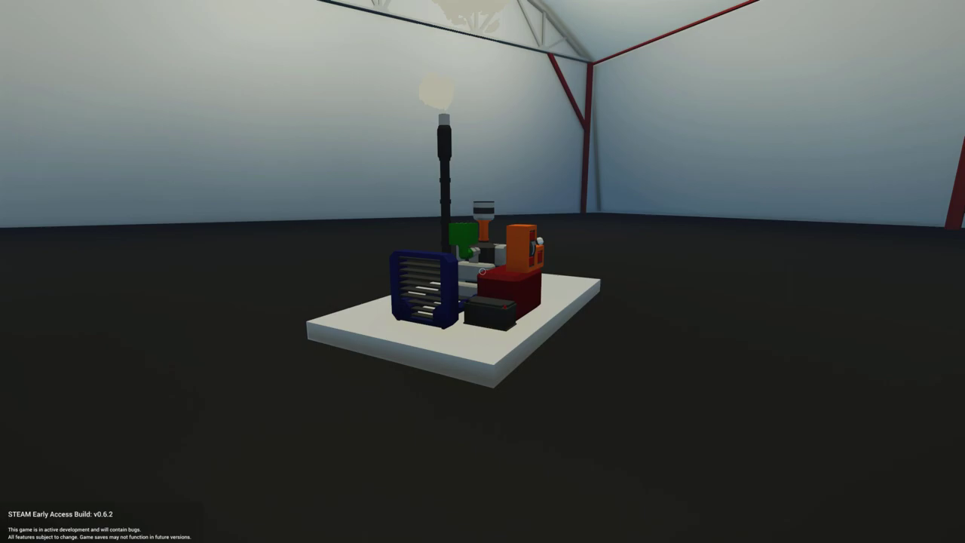